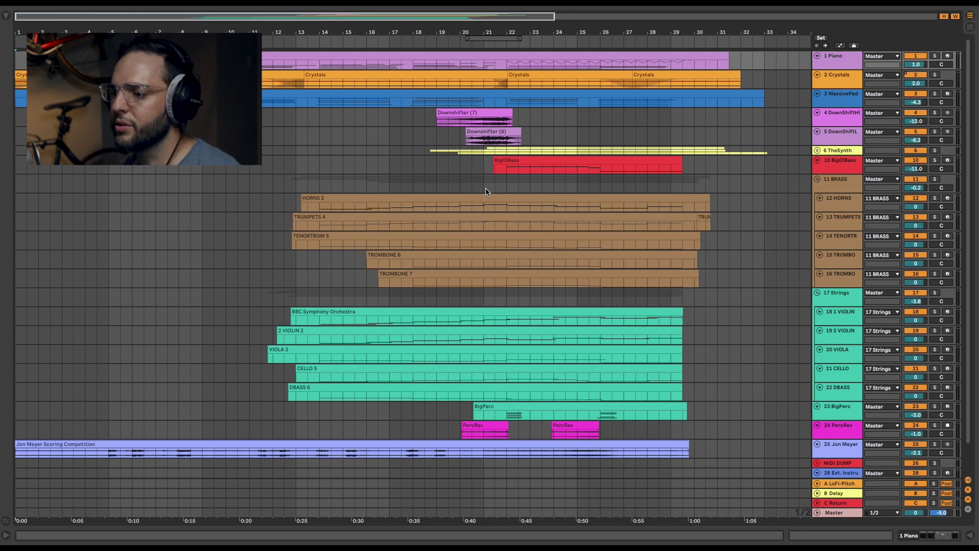
# Show the scoring competition video, play its opening seconds with the score from the beginning, and hide the video again
pyautogui.press('super+alt+v')
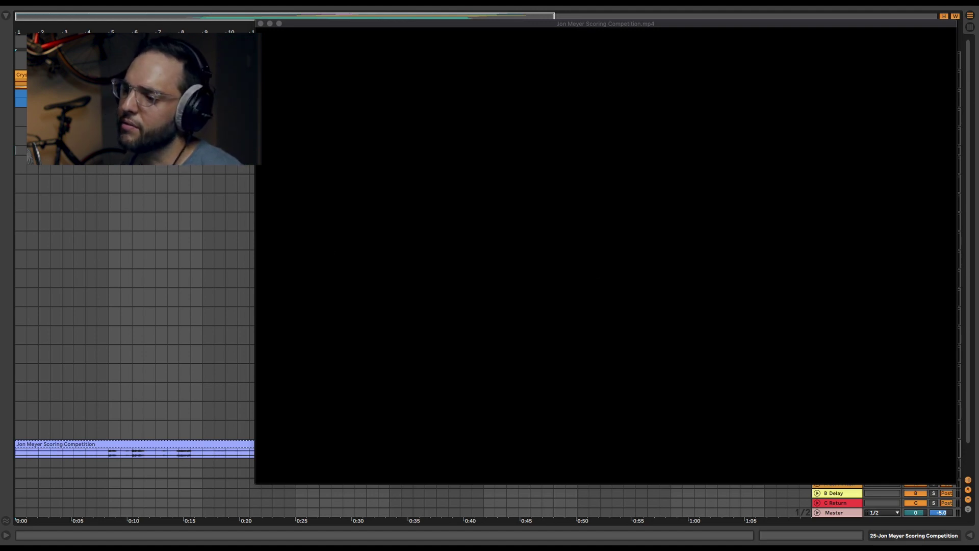
pyautogui.press('space')
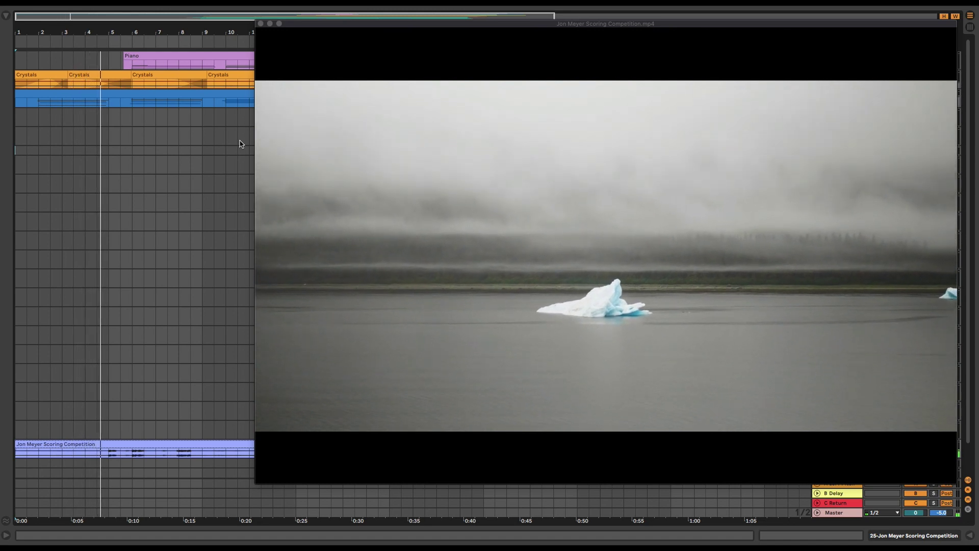
pyautogui.press('space')
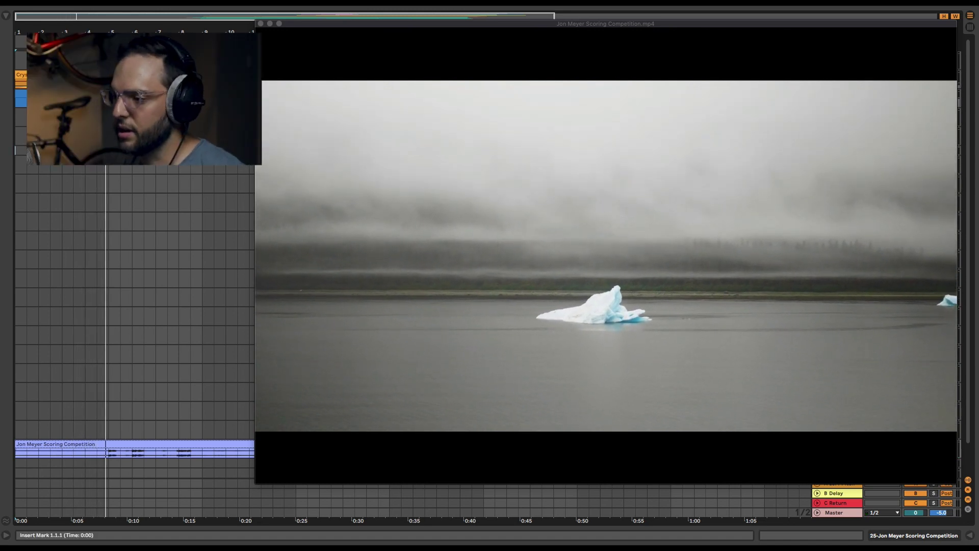
pyautogui.press('super+alt+v')
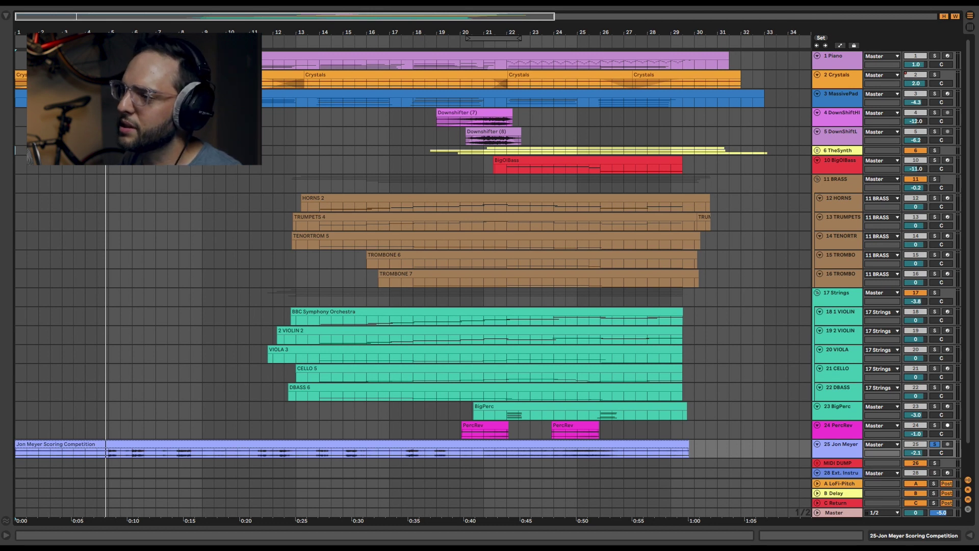
# Show the MassivePad track's devices, arm the track for playing and inspect the settings of its ValhallaSupermassive reverb
pyautogui.doubleClick(851, 105)
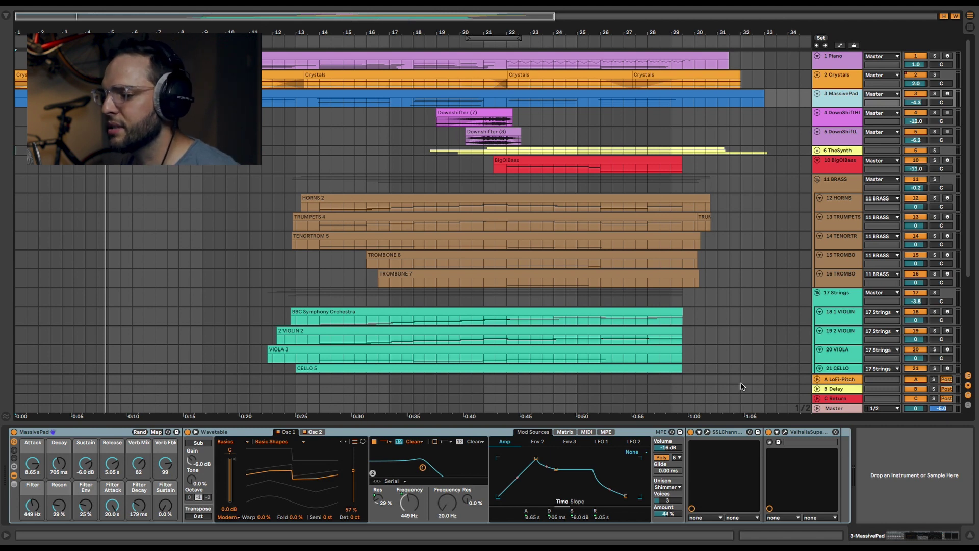
pyautogui.click(948, 94)
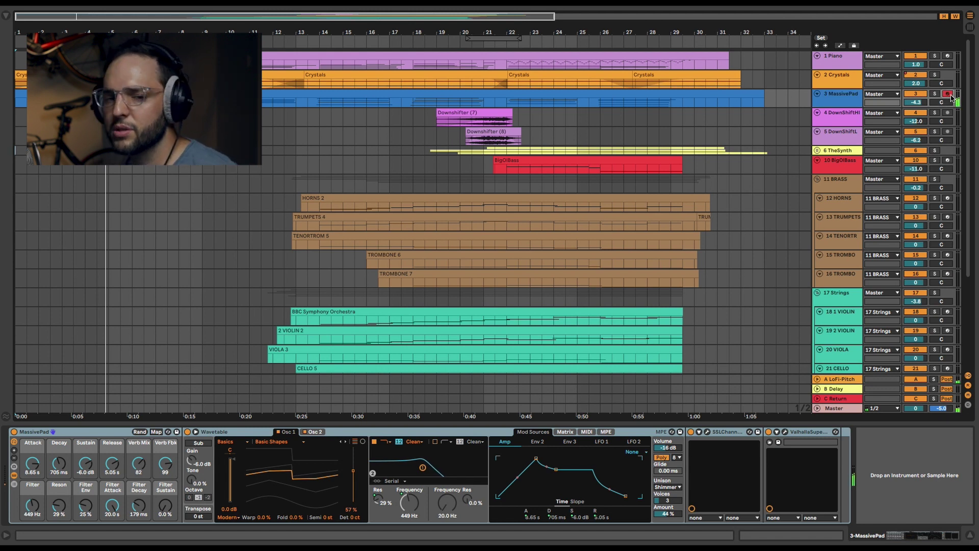
pyautogui.click(785, 431)
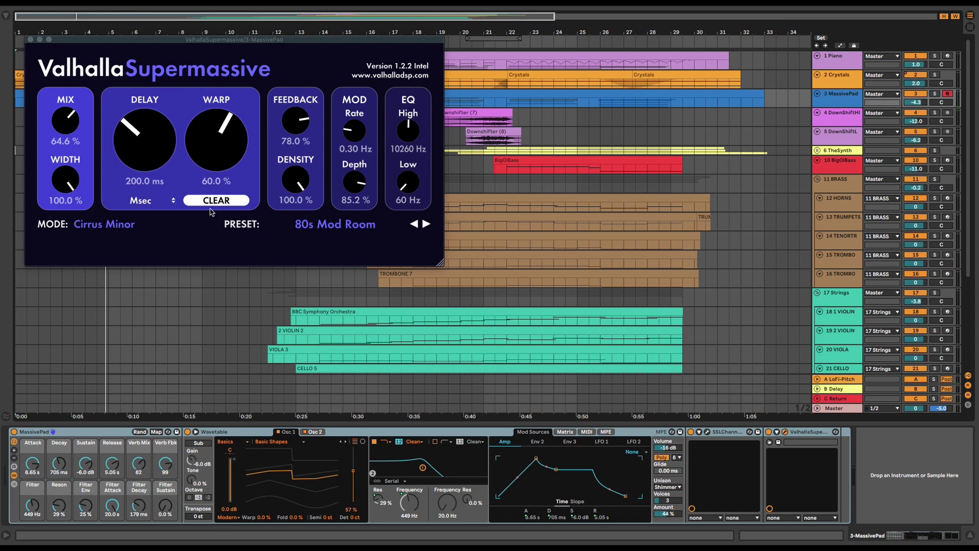
pyautogui.click(31, 41)
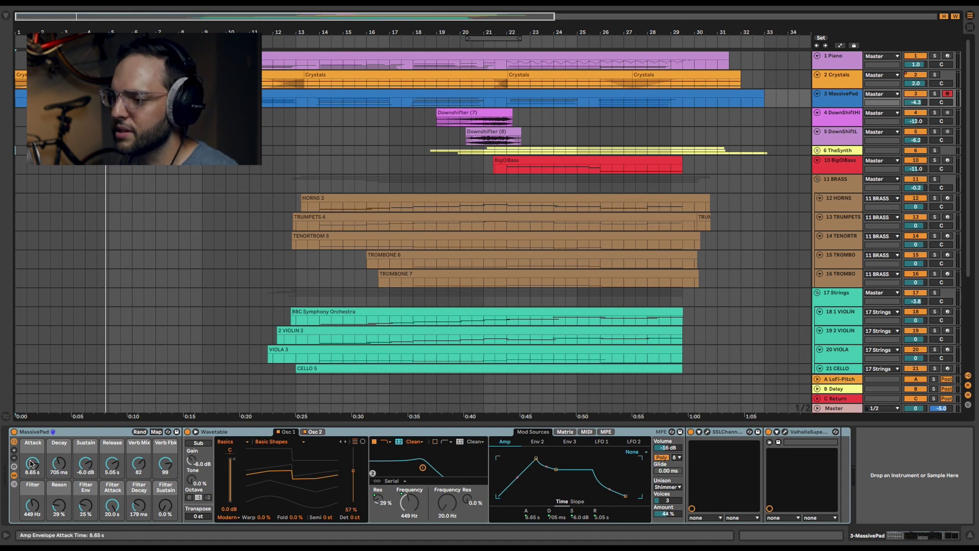
# Try the MassivePad sound with a 0 ms attack and the filter at 20.5 kHz, restore both settings and disarm the track
pyautogui.moveTo(31, 463)
pyautogui.mouseDown()
pyautogui.moveTo(31, 489)
pyautogui.moveTo(32, 459)
pyautogui.mouseUp()
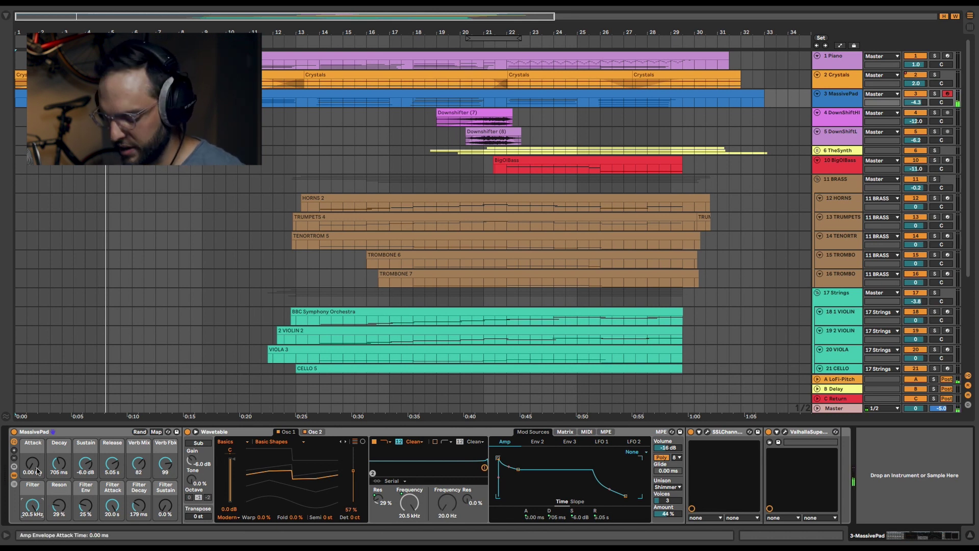
pyautogui.moveTo(36, 470)
pyautogui.mouseDown()
pyautogui.moveTo(37, 449)
pyautogui.moveTo(37, 471)
pyautogui.mouseUp()
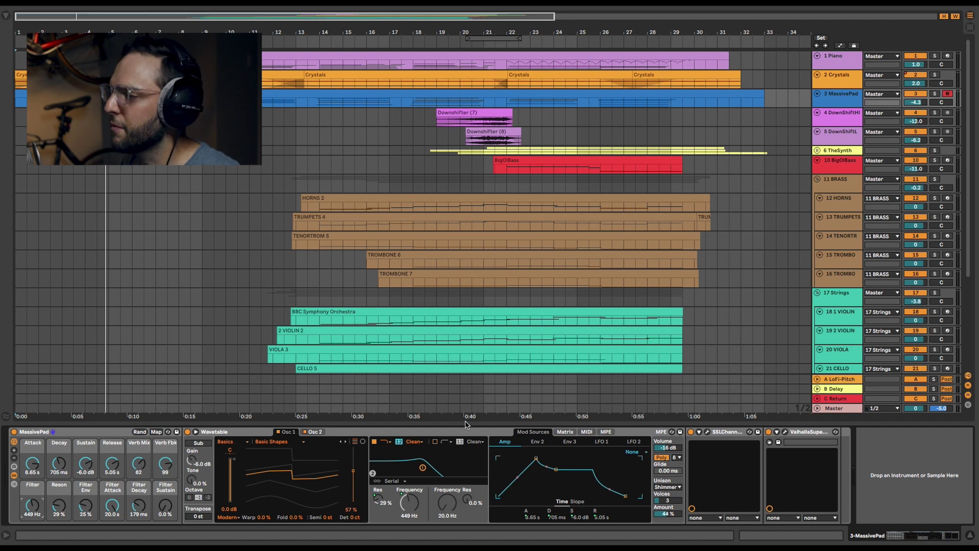
pyautogui.click(947, 94)
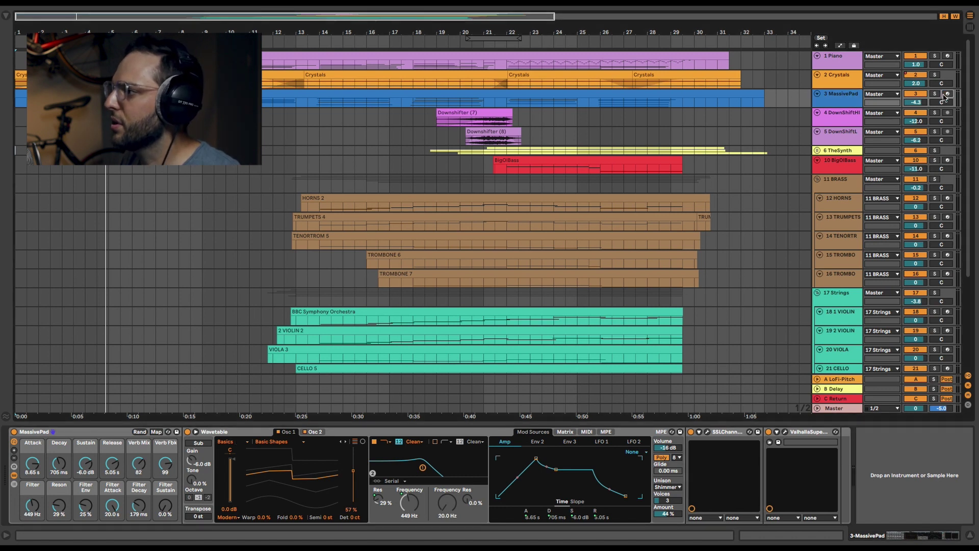
# Audition the MassivePad track on its own, looking over the arrangement's other tracks while it plays, and remove the solo
pyautogui.click(934, 94)
pyautogui.click(417, 7)
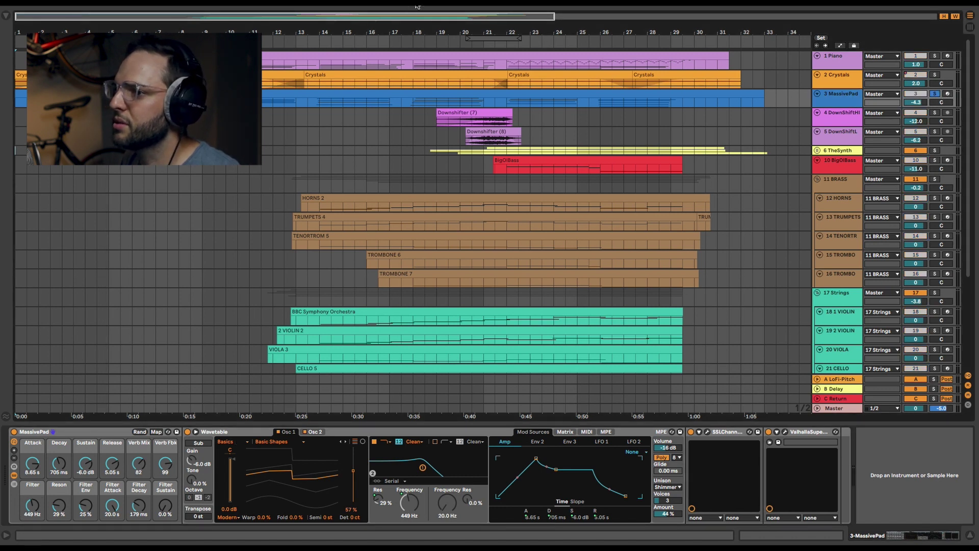
pyautogui.press('space')
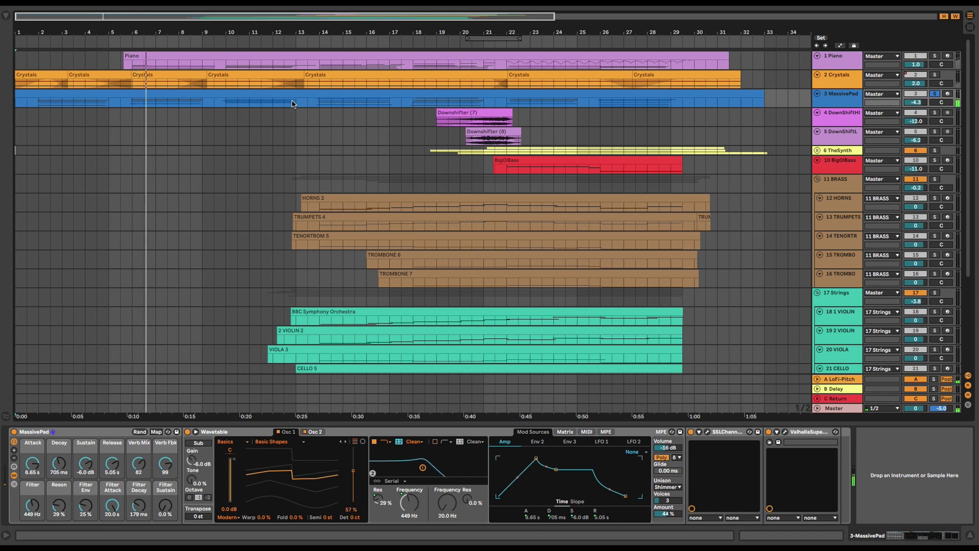
pyautogui.press('space')
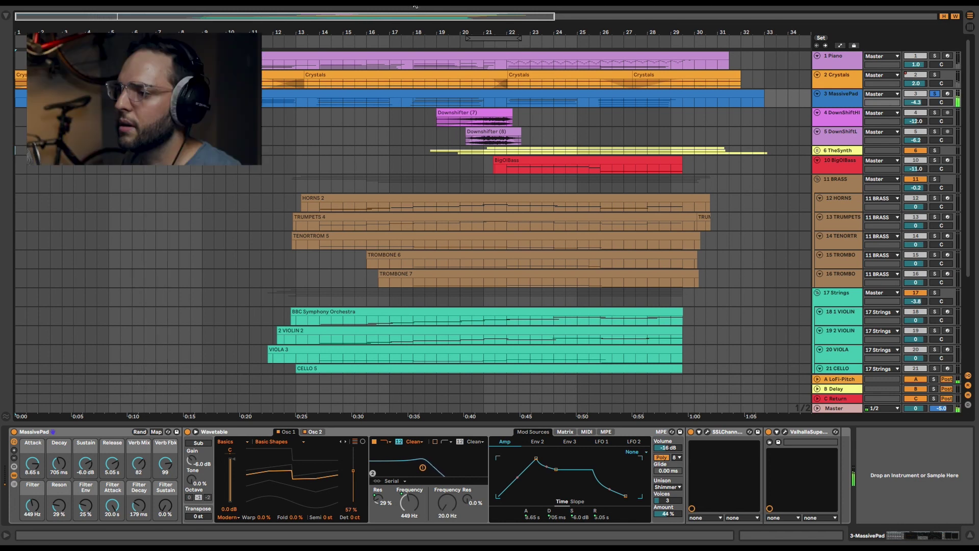
pyautogui.scroll(-5, 951, 323)
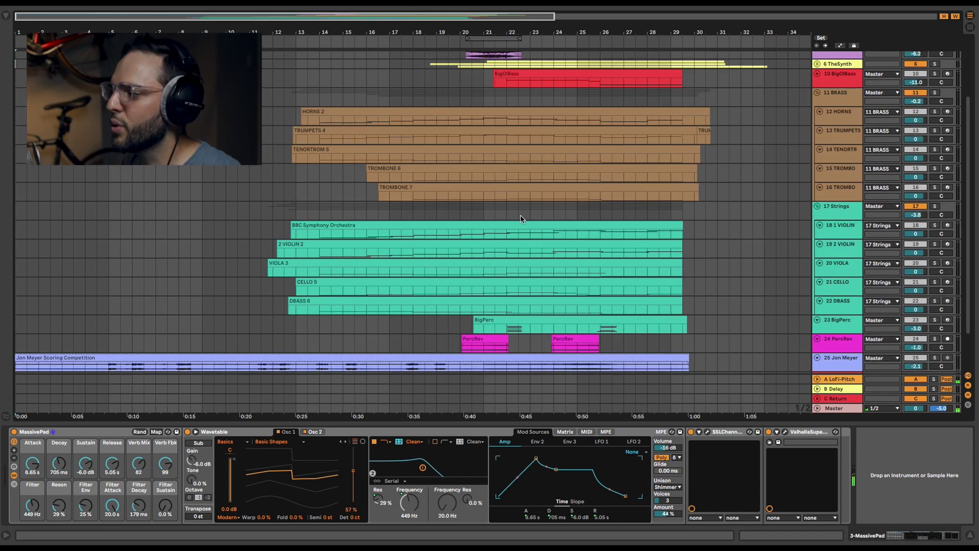
pyautogui.scroll(5, 937, 311)
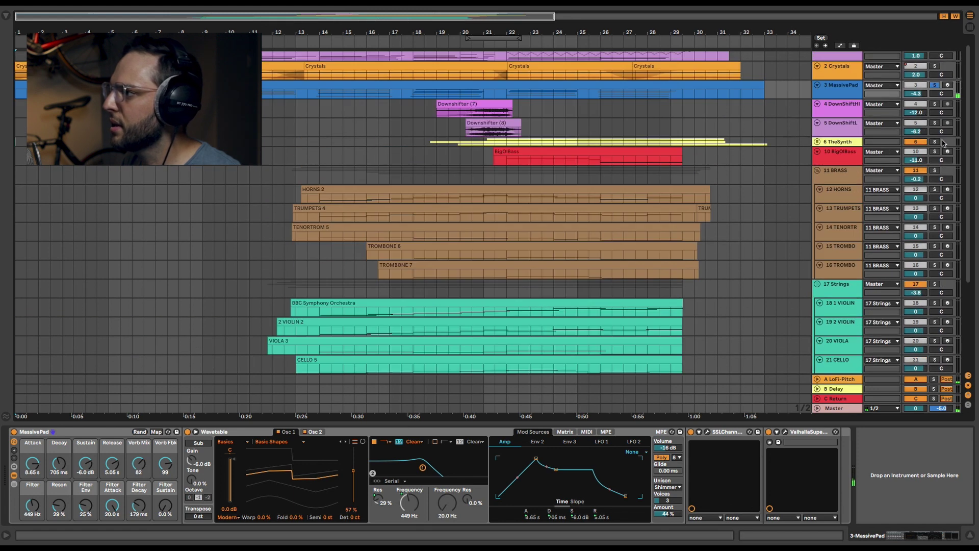
pyautogui.press('space')
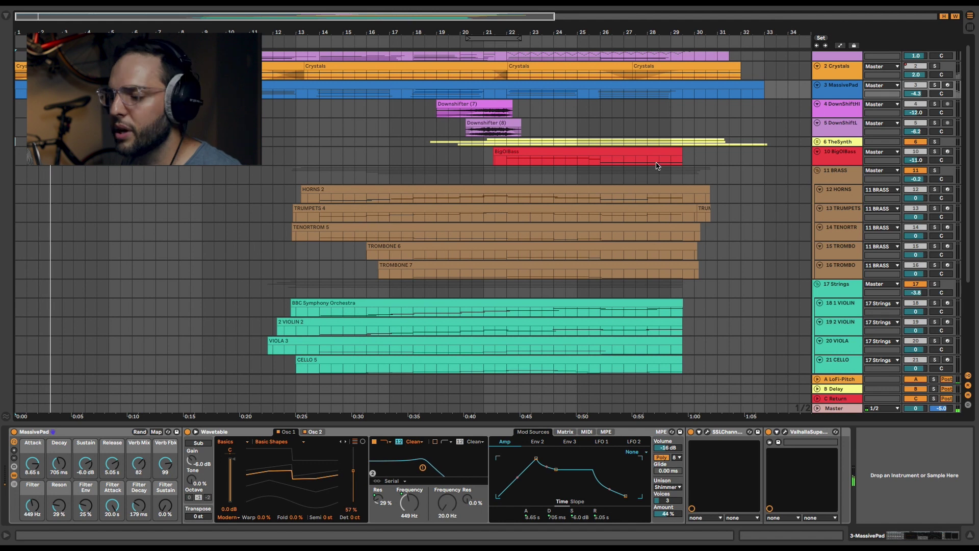
pyautogui.scroll(-5, 714, 303)
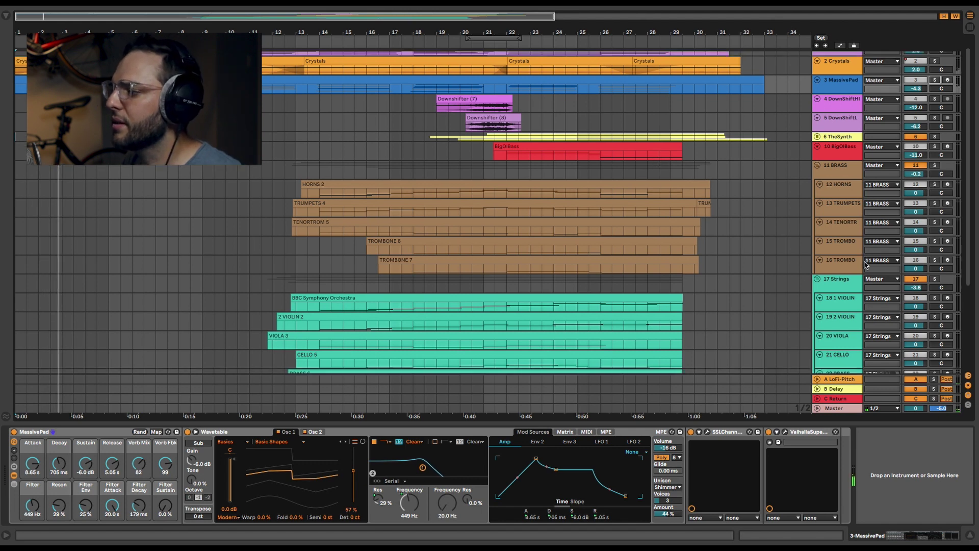
pyautogui.scroll(4, 714, 303)
pyautogui.scroll(2, 714, 303)
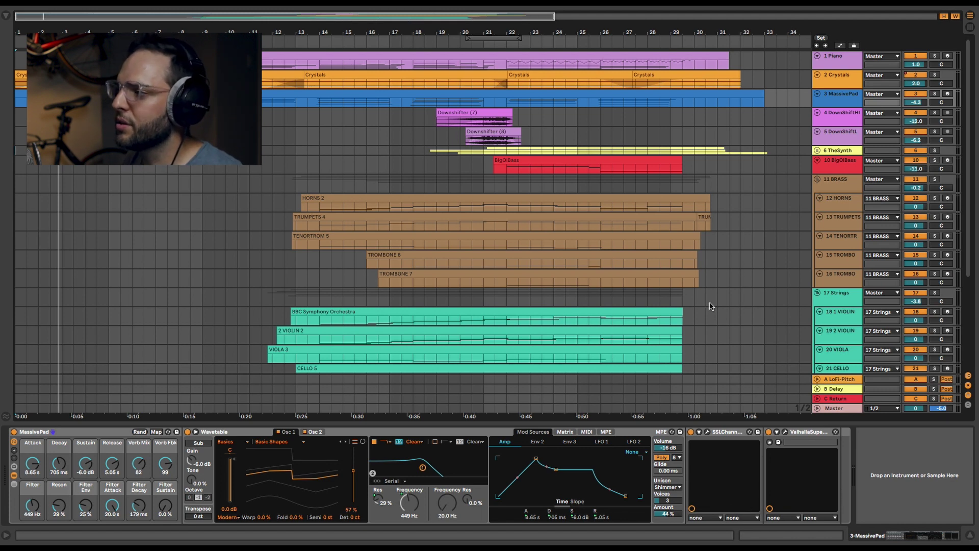
# Enlarge the Crystals track, audition it soloed, inspect its Echo device and restore the original track heights
pyautogui.click(831, 84)
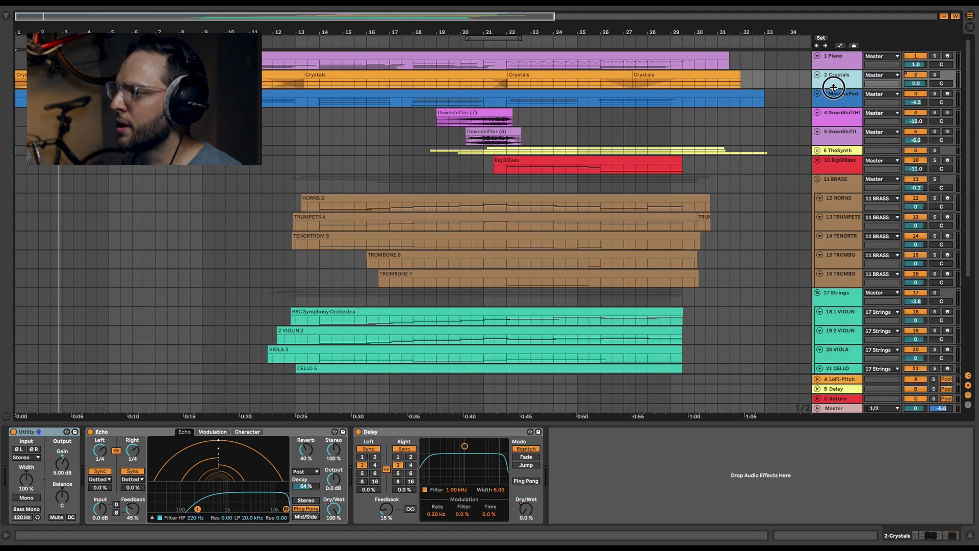
pyautogui.moveTo(833, 88); pyautogui.dragTo(839, 152)
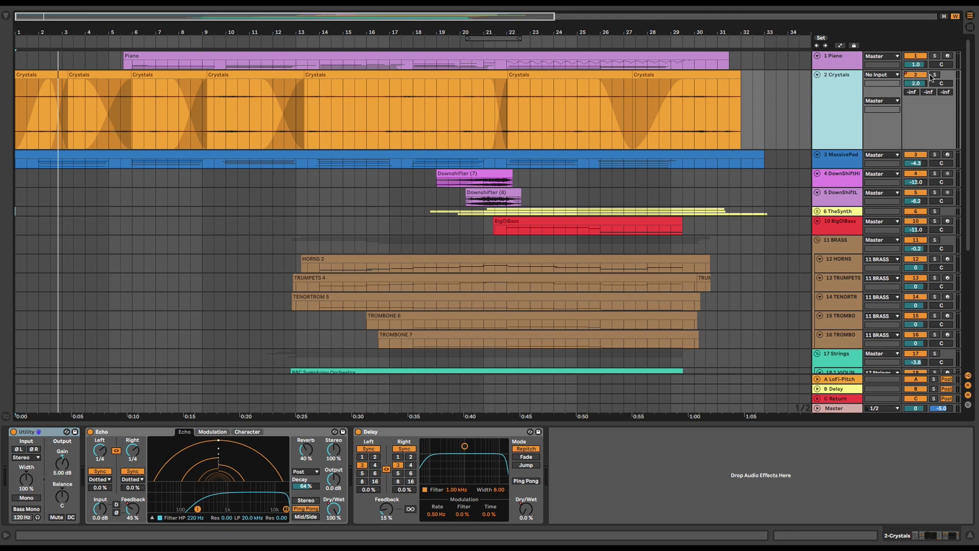
pyautogui.click(934, 74)
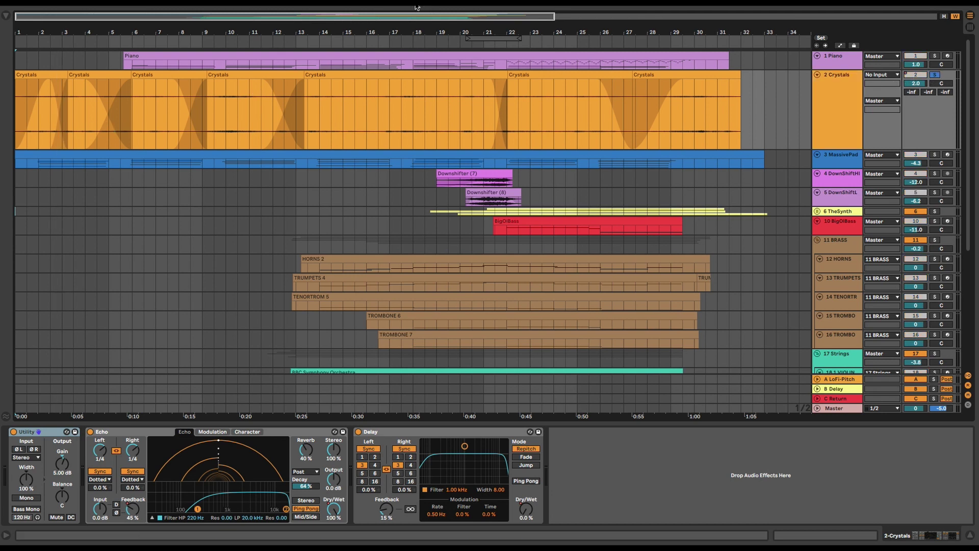
pyautogui.press('space')
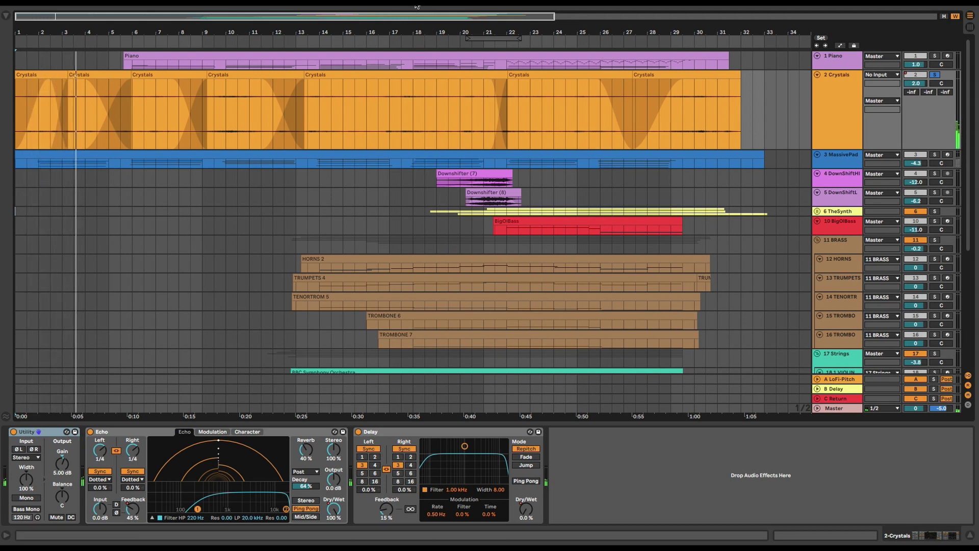
pyautogui.press('space')
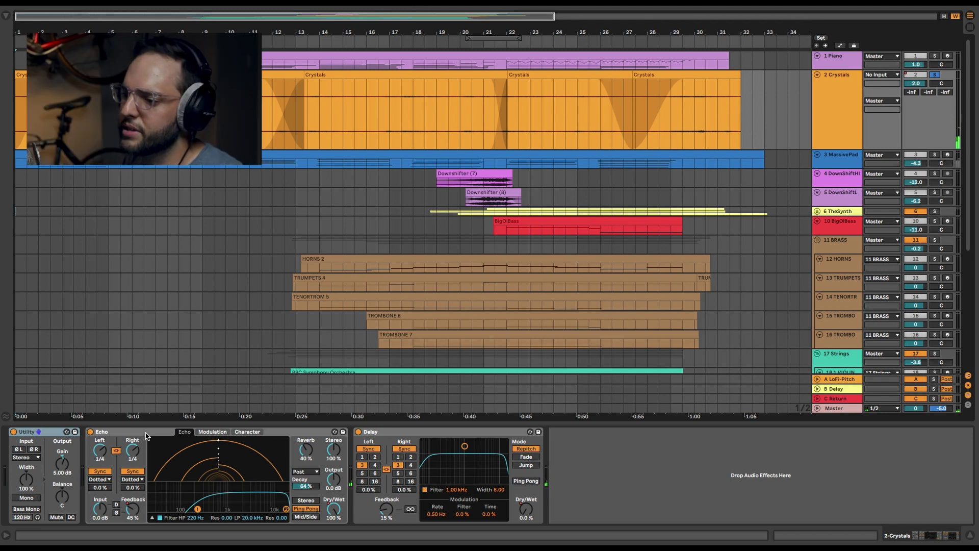
pyautogui.click(147, 436)
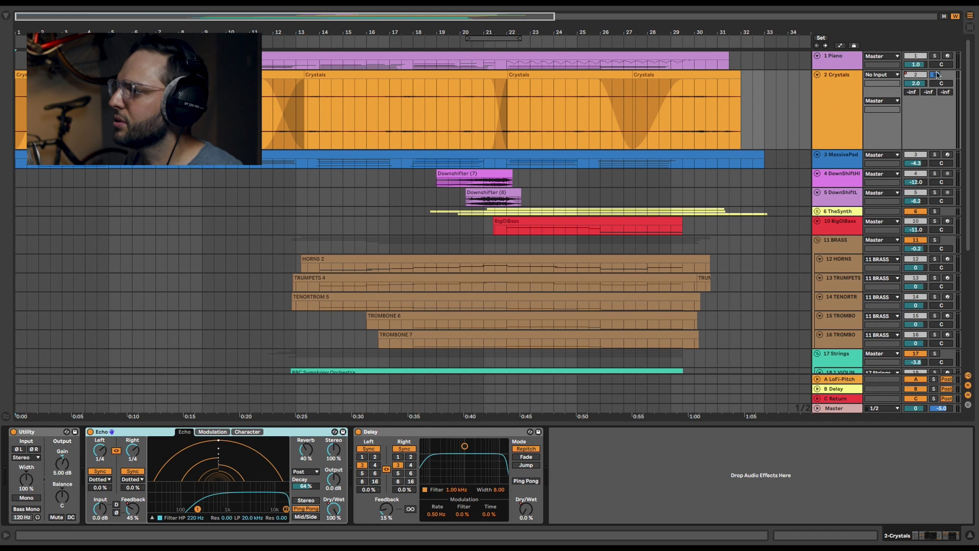
pyautogui.press('h')
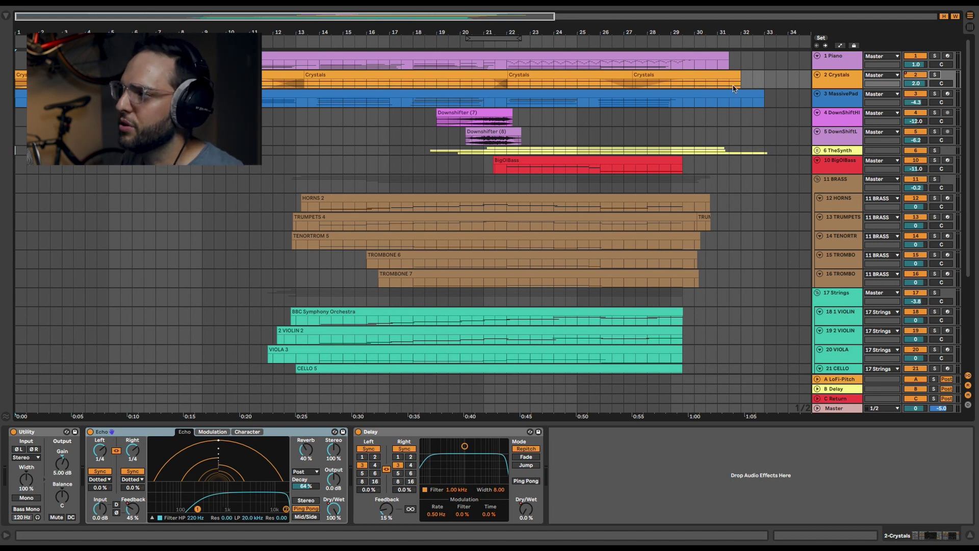
# Open Kontakt on the Piano track and examine the Una Corda Felt instrument's Workbench and Finish settings
pyautogui.click(846, 59)
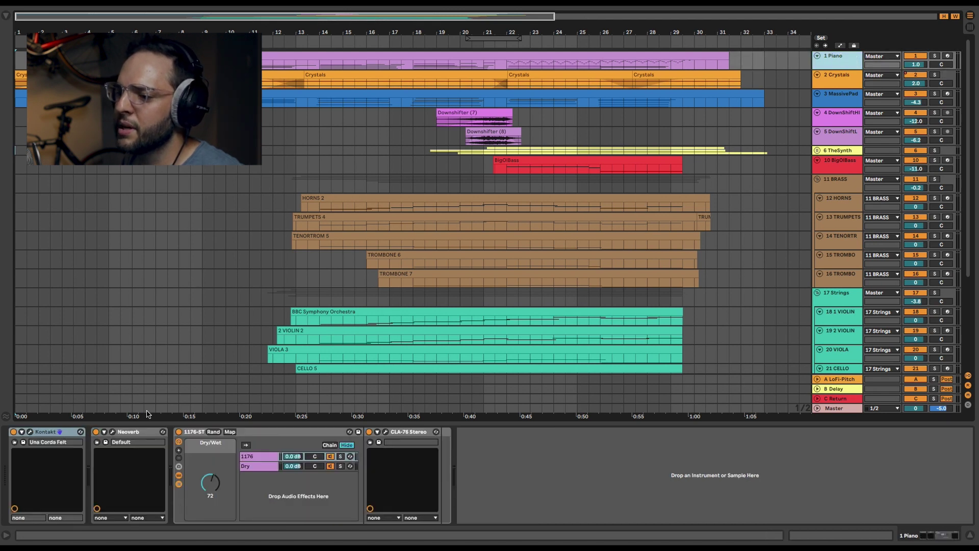
pyautogui.click(30, 433)
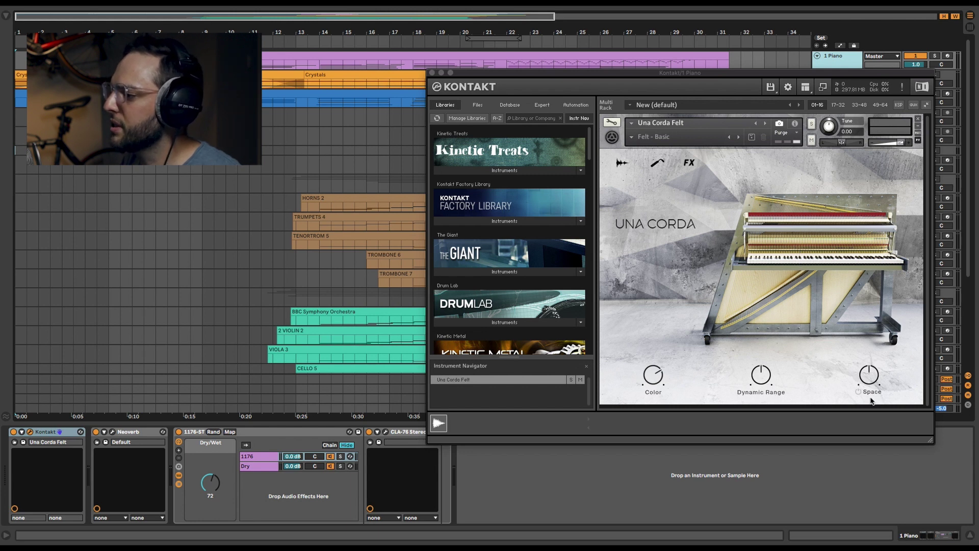
pyautogui.click(623, 164)
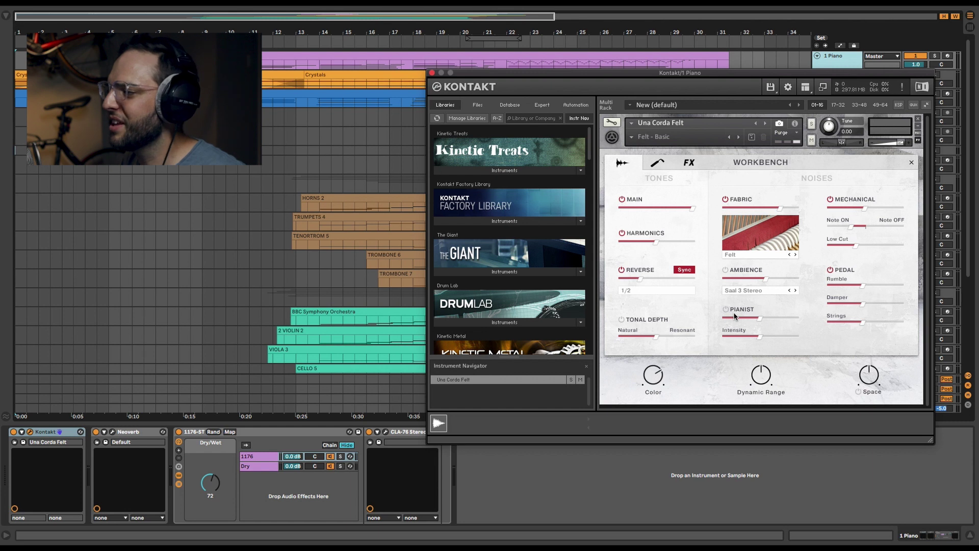
pyautogui.click(658, 164)
pyautogui.click(687, 162)
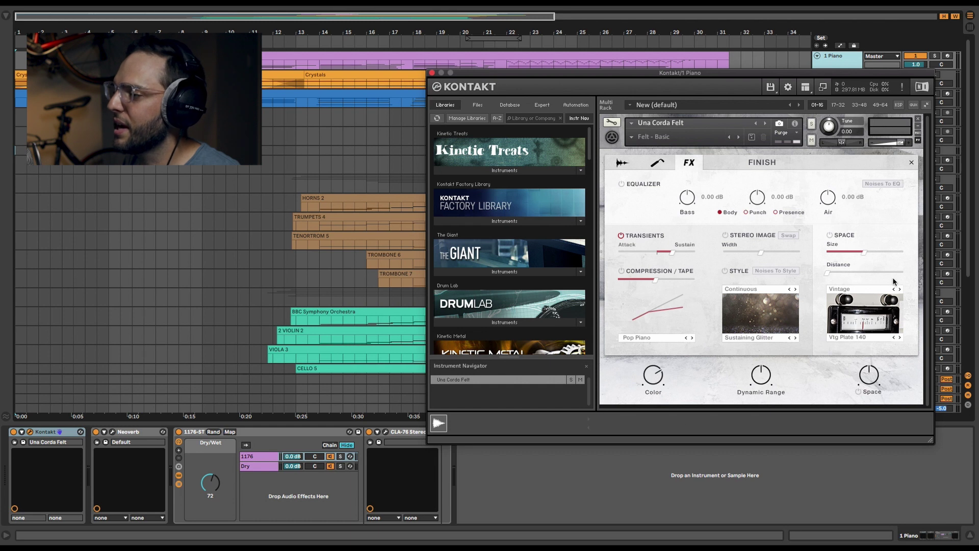
pyautogui.click(621, 161)
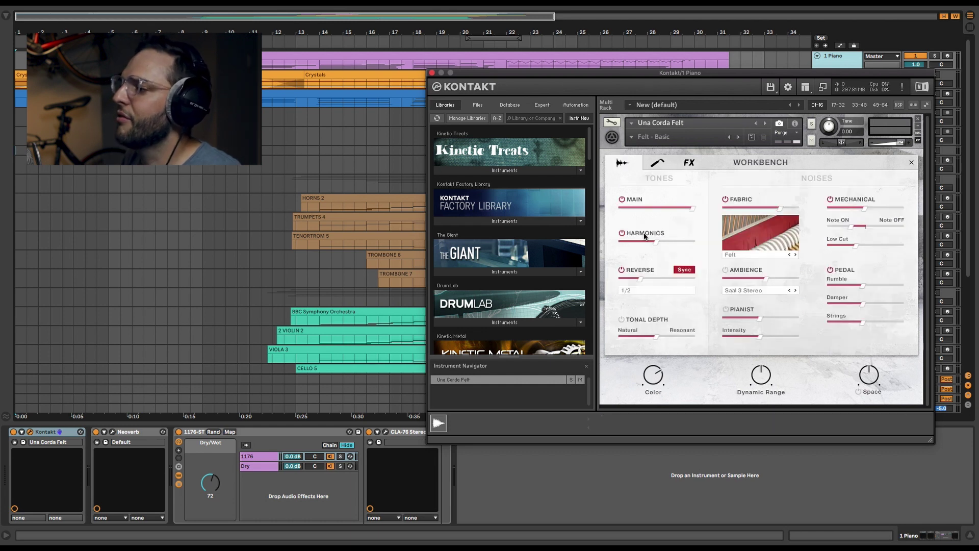
pyautogui.click(432, 73)
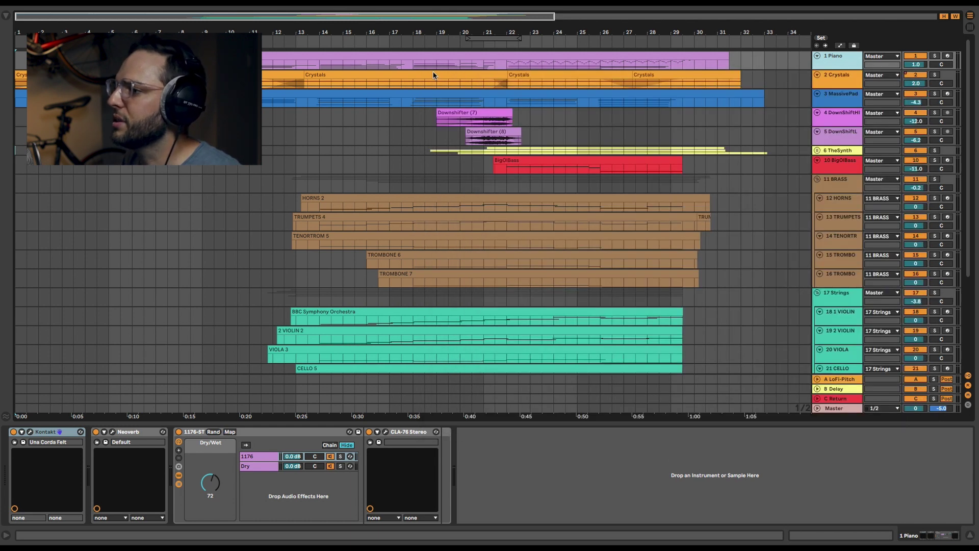
# Solo the Piano track, switch off its Neoverb reverb and play from the start of the Piano clip
pyautogui.click(935, 57)
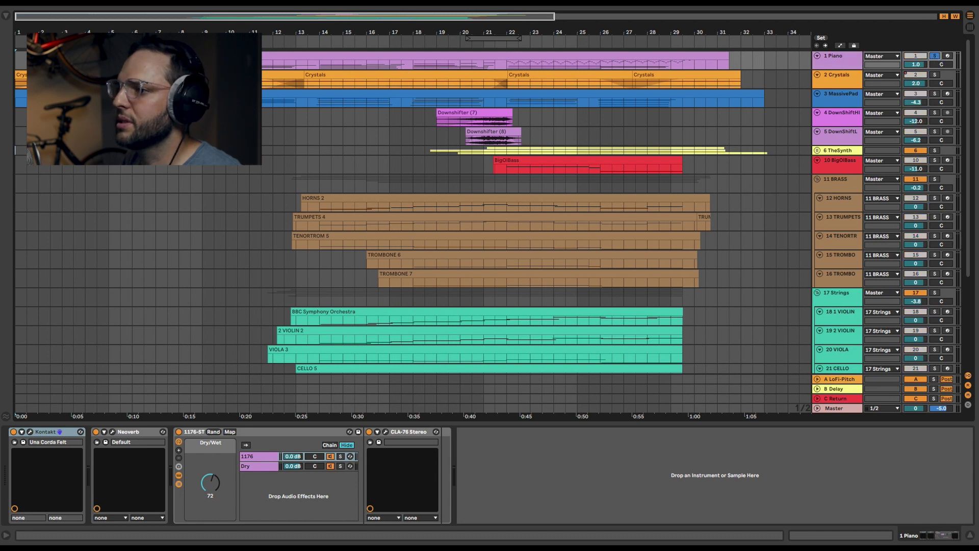
pyautogui.click(144, 431)
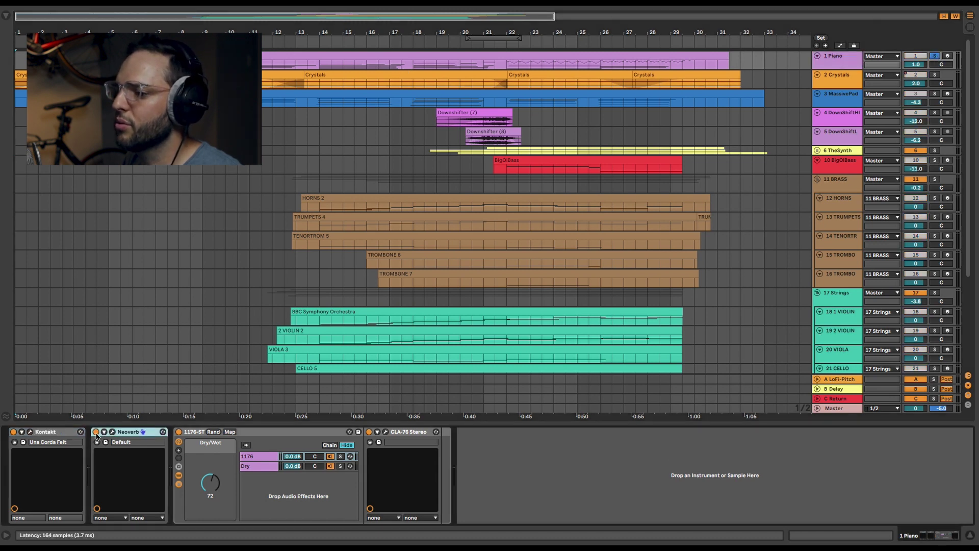
pyautogui.press('0')
pyautogui.click(124, 41)
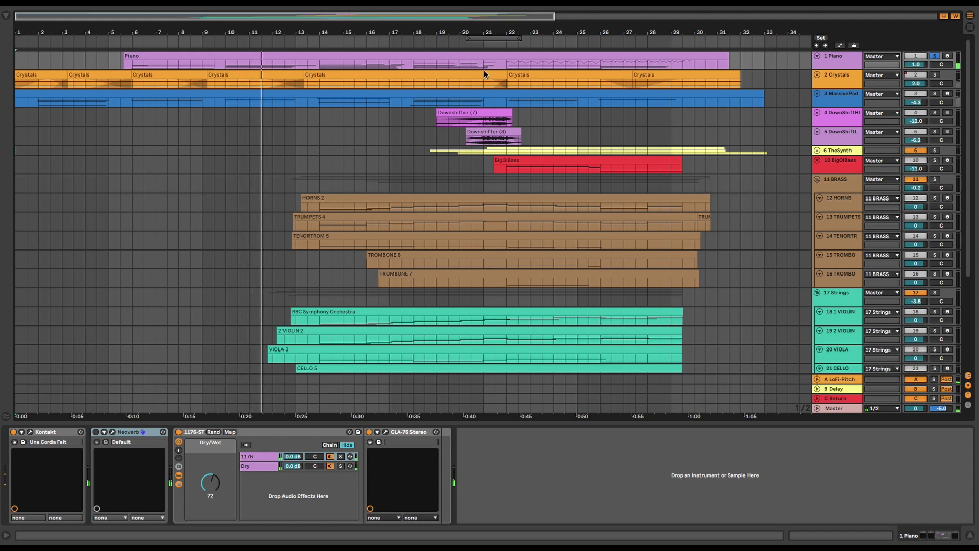
# Play the soloed Piano without reverb from bar 21, remove the solo and stop playback
pyautogui.click(493, 46)
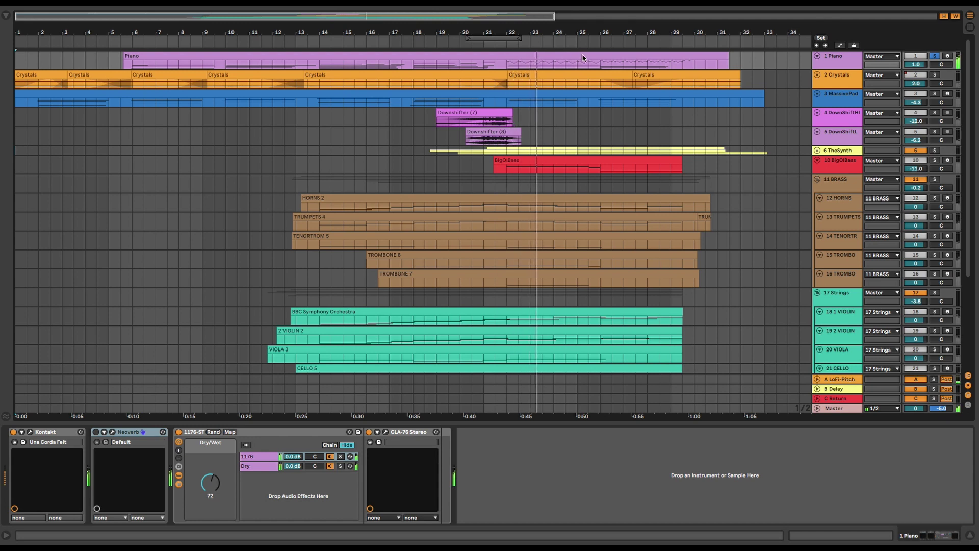
pyautogui.click(937, 56)
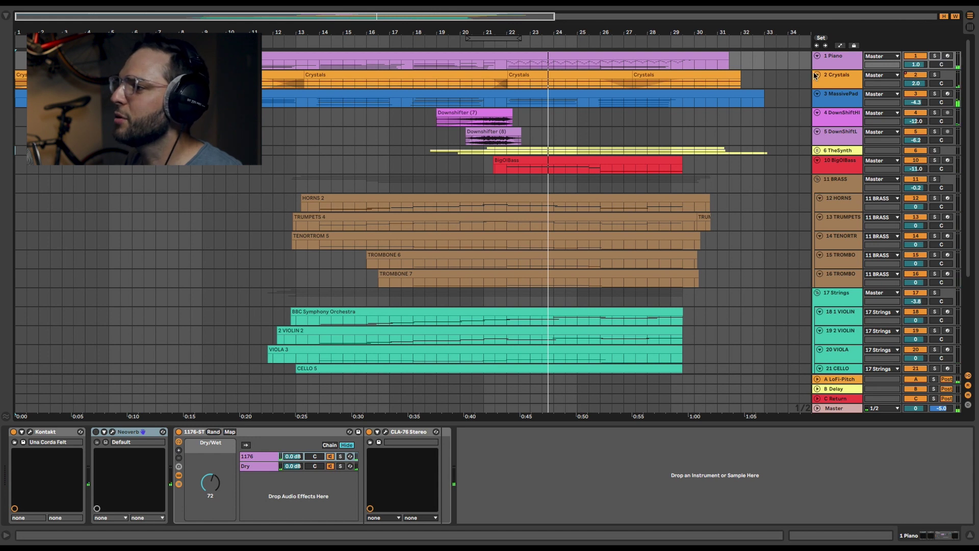
pyautogui.press('space')
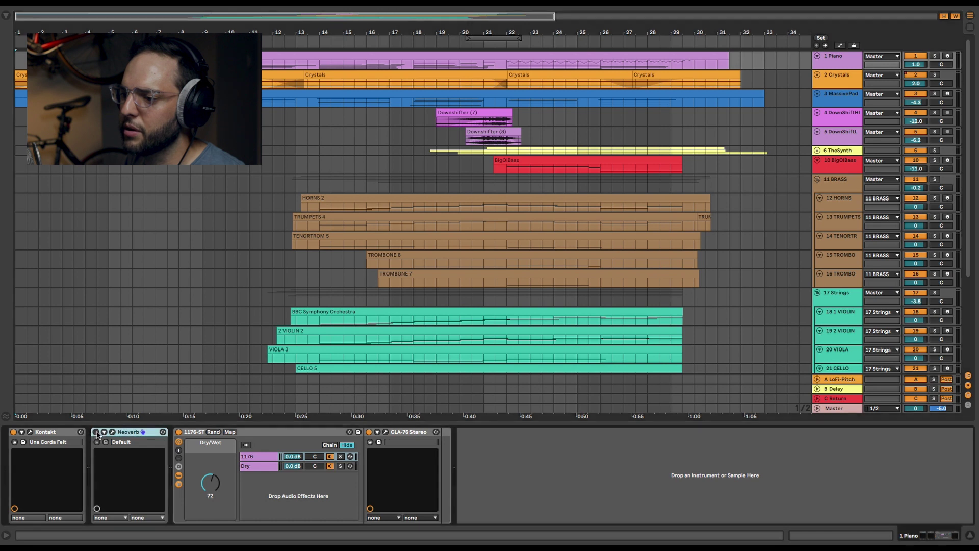
# Switch the Piano's Neoverb back on, inspect its settings, audition the soloed Piano with reverb from bar 21 and remove the solo
pyautogui.click(112, 431)
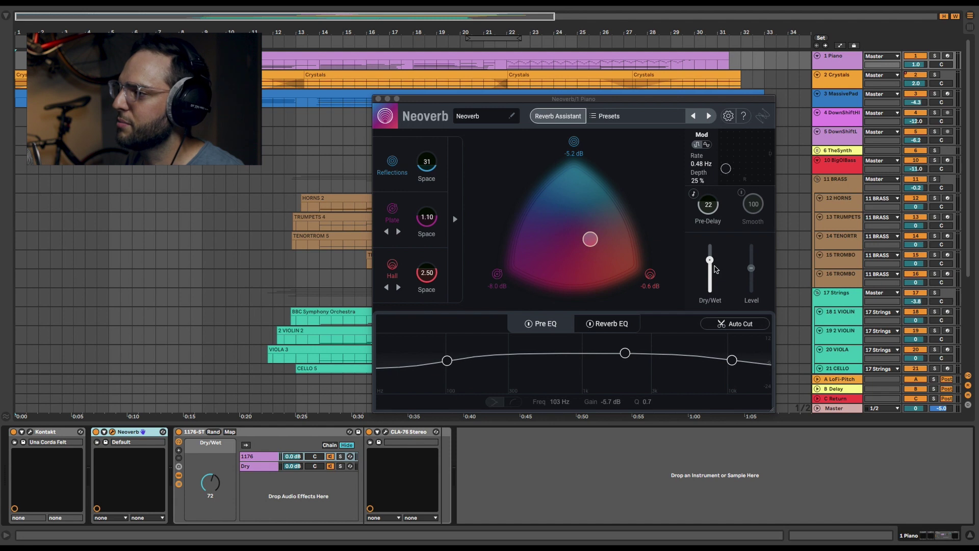
pyautogui.press('space')
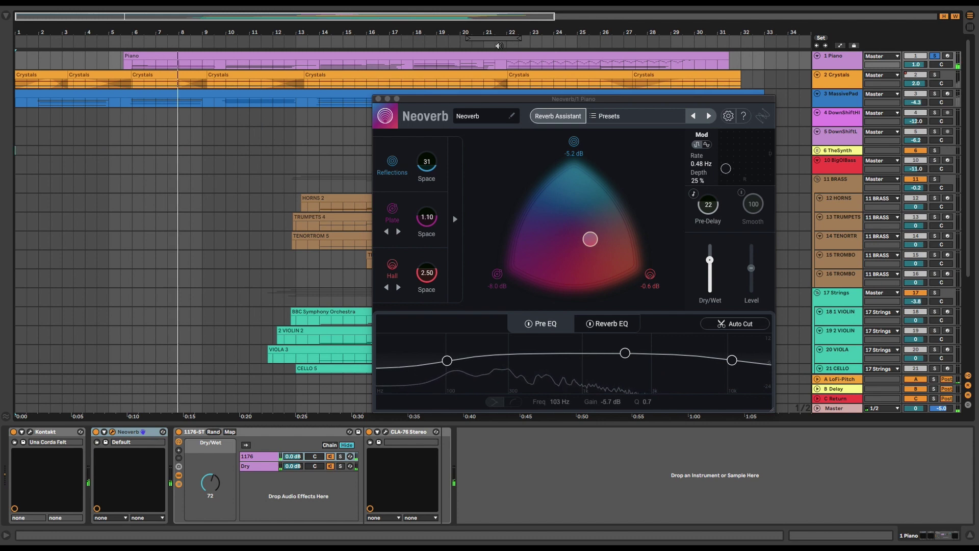
pyautogui.click(502, 45)
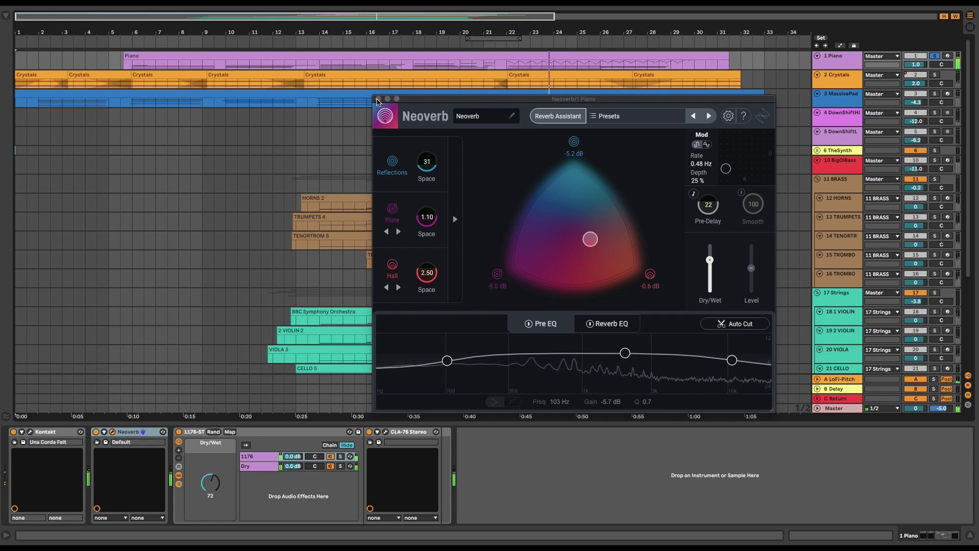
pyautogui.click(378, 100)
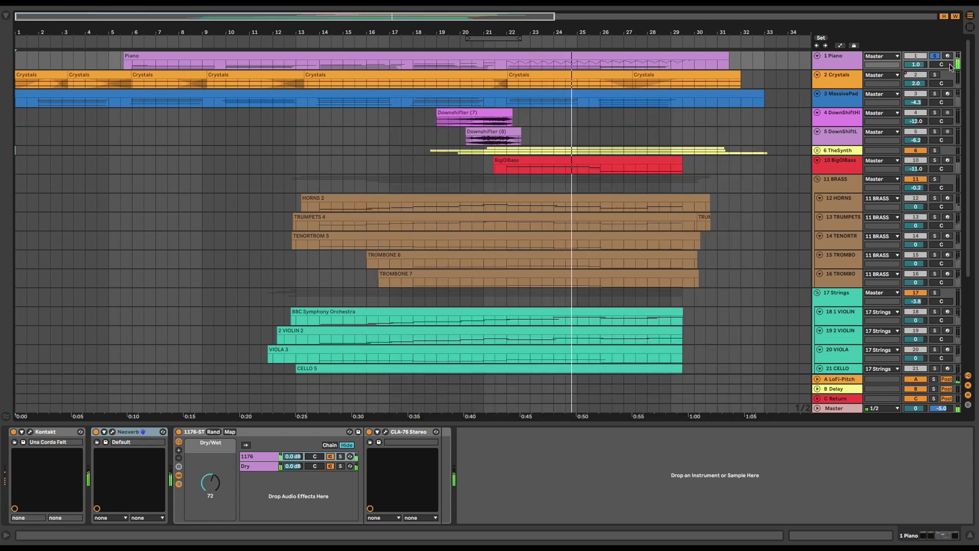
pyautogui.click(936, 57)
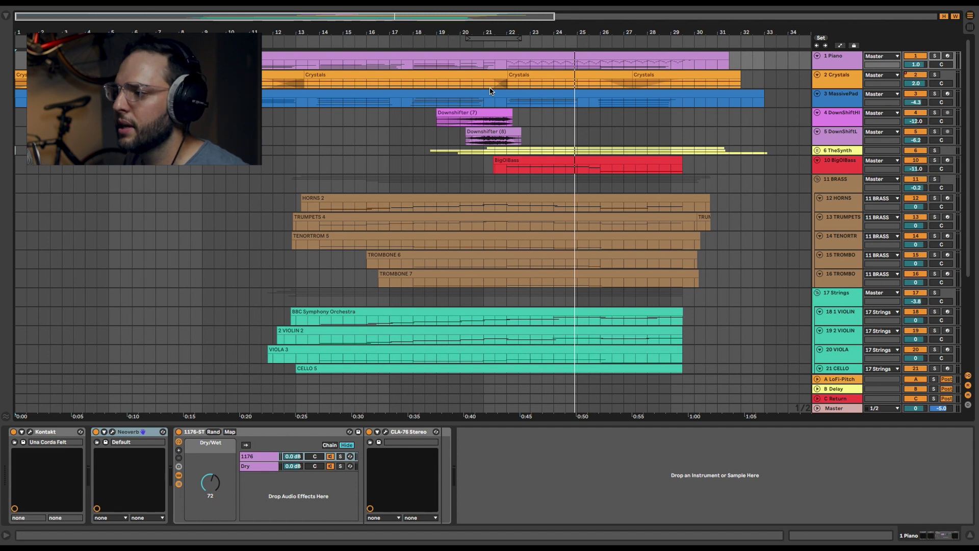
# Look over the brass, strings and percussion tracks, and unfold the TheSynth group to show its three tracks
pyautogui.scroll(-1, 539, 199)
pyautogui.scroll(-1, 540, 199)
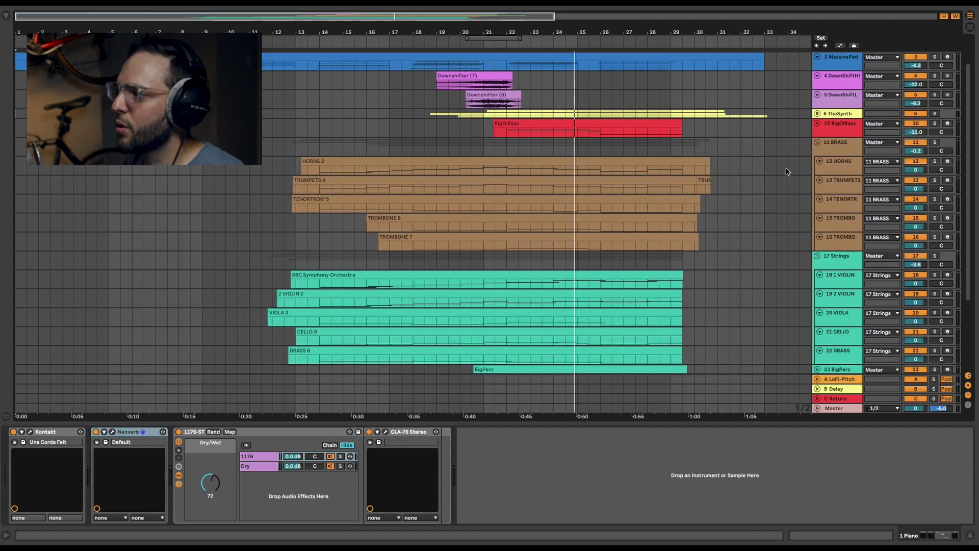
pyautogui.moveTo(841, 164); pyautogui.dragTo(844, 237)
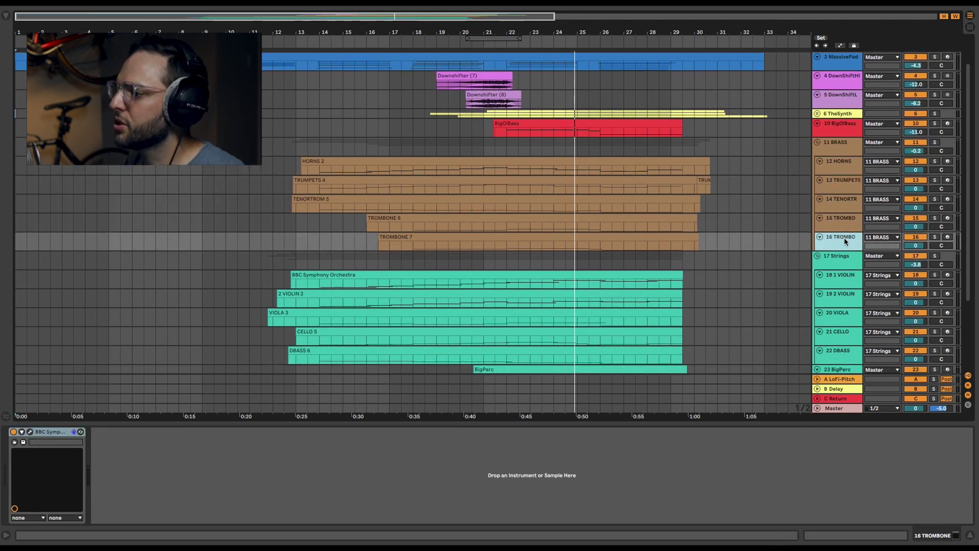
pyautogui.scroll(-1, 843, 237)
pyautogui.scroll(-2, 812, 306)
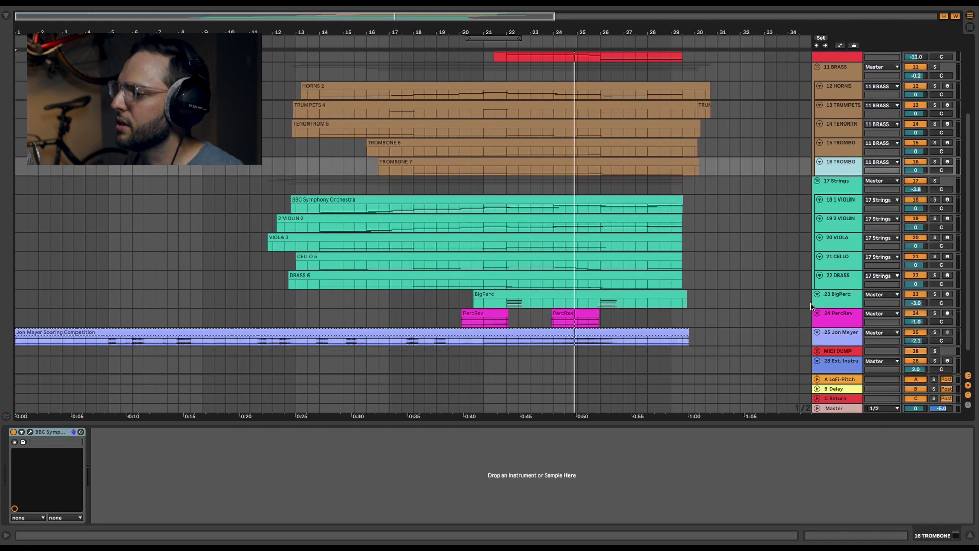
pyautogui.scroll(4, 810, 306)
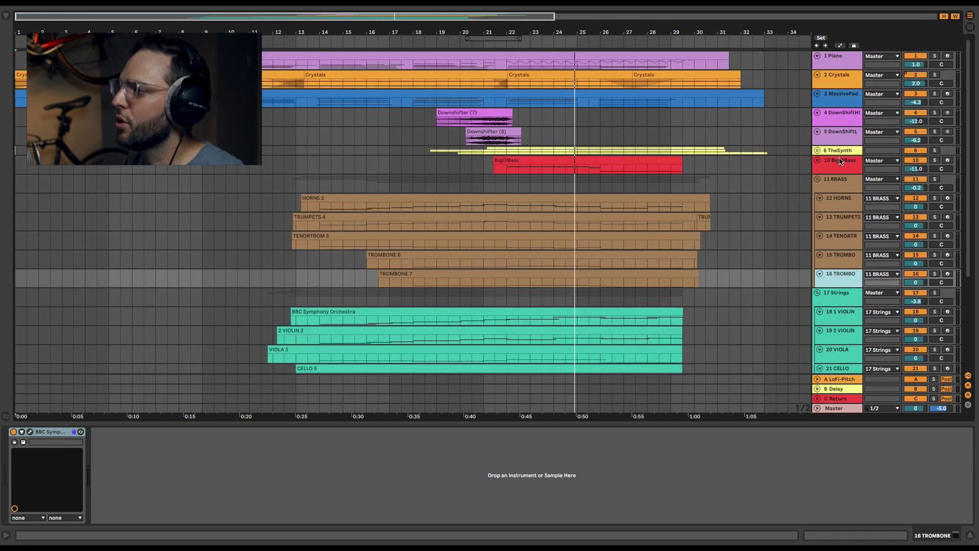
pyautogui.click(836, 154)
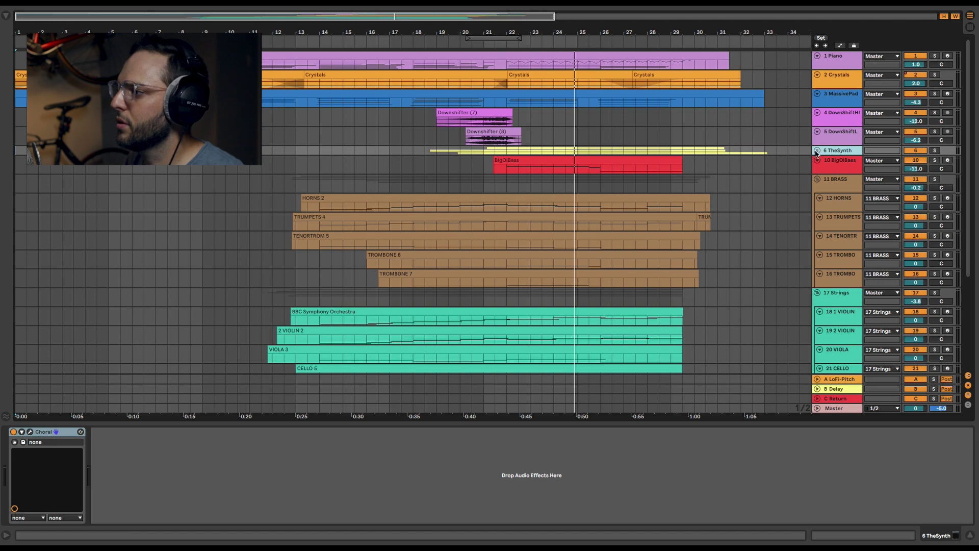
pyautogui.click(816, 151)
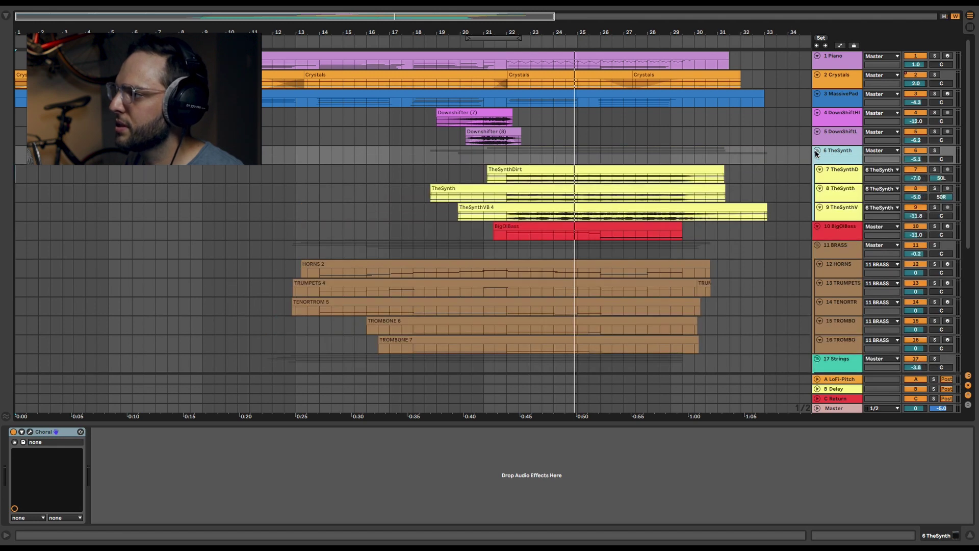
# Audition the TheSynthDirt and TheSynth tracks one at a time, playing each soloed from bar 21
pyautogui.click(838, 174)
pyautogui.click(936, 170)
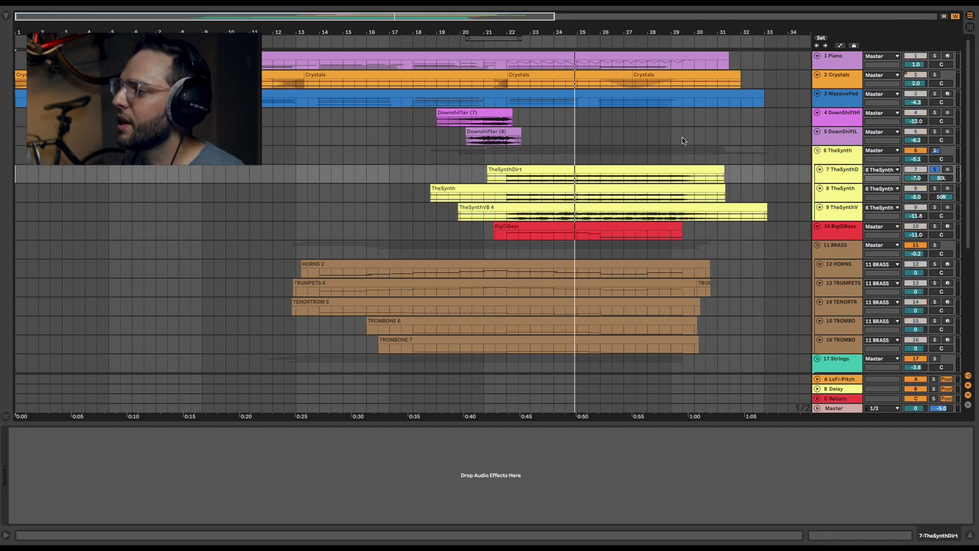
pyautogui.click(497, 47)
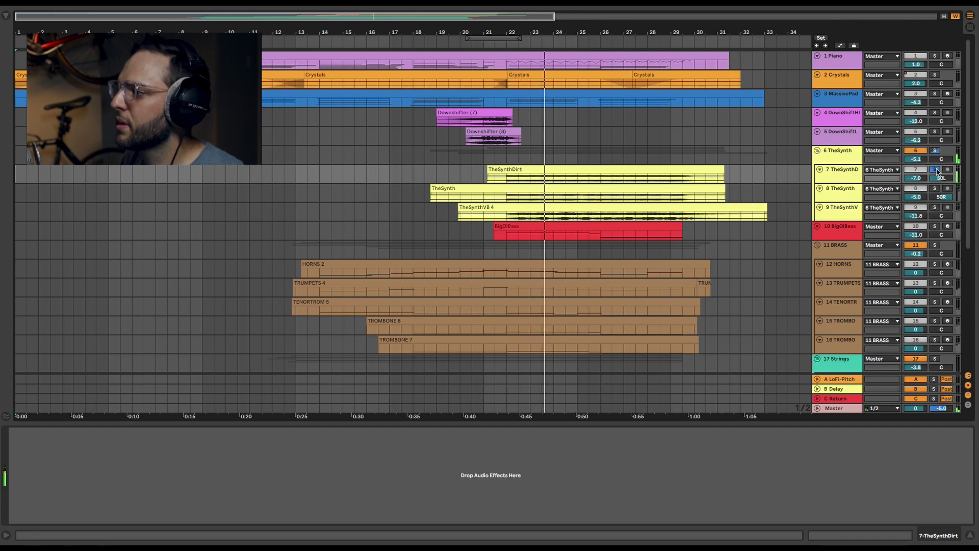
pyautogui.click(935, 188)
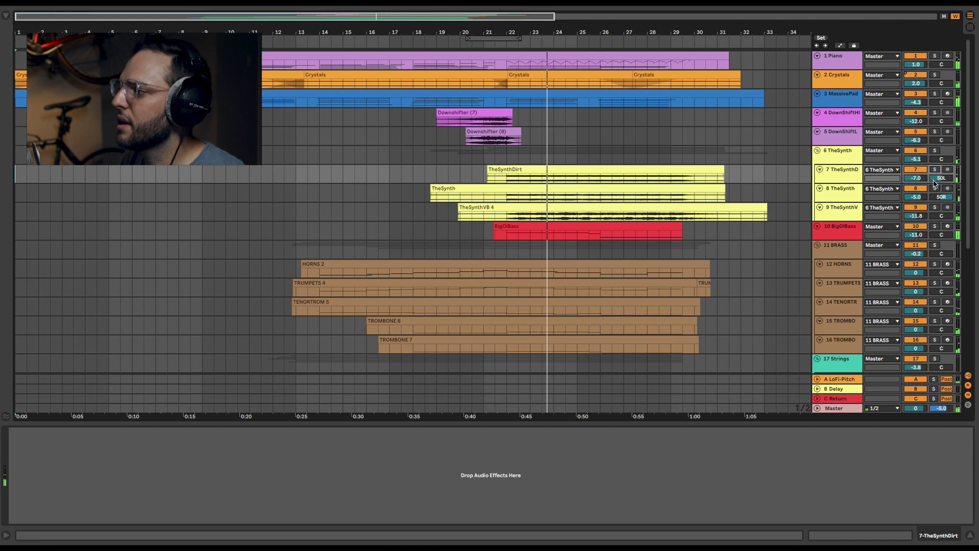
pyautogui.click(496, 46)
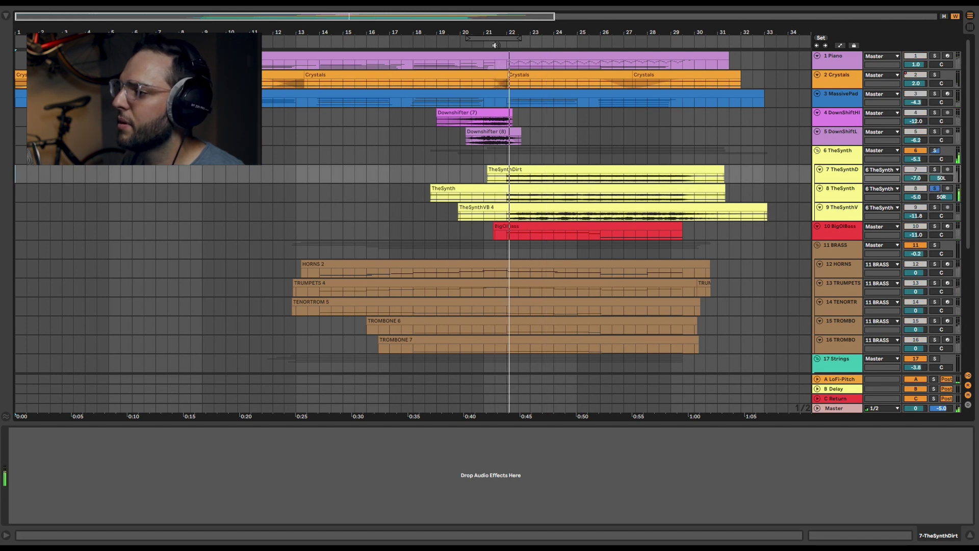
pyautogui.click(935, 190)
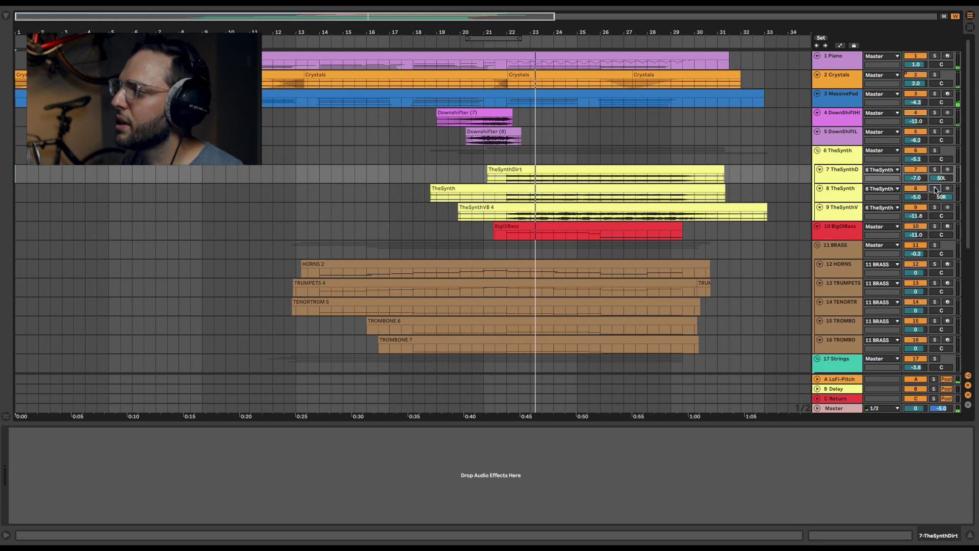
# Solo TheSynthDirt and TheSynth together and play them from bar 21
pyautogui.click(935, 170)
pyautogui.keyDown('ctrl'); pyautogui.click(936, 189); pyautogui.keyUp('ctrl')
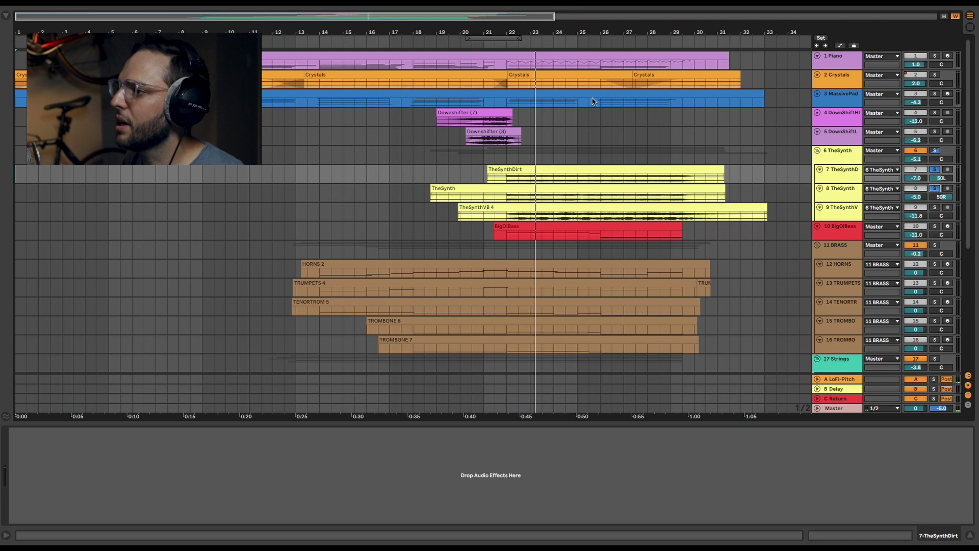
pyautogui.click(497, 49)
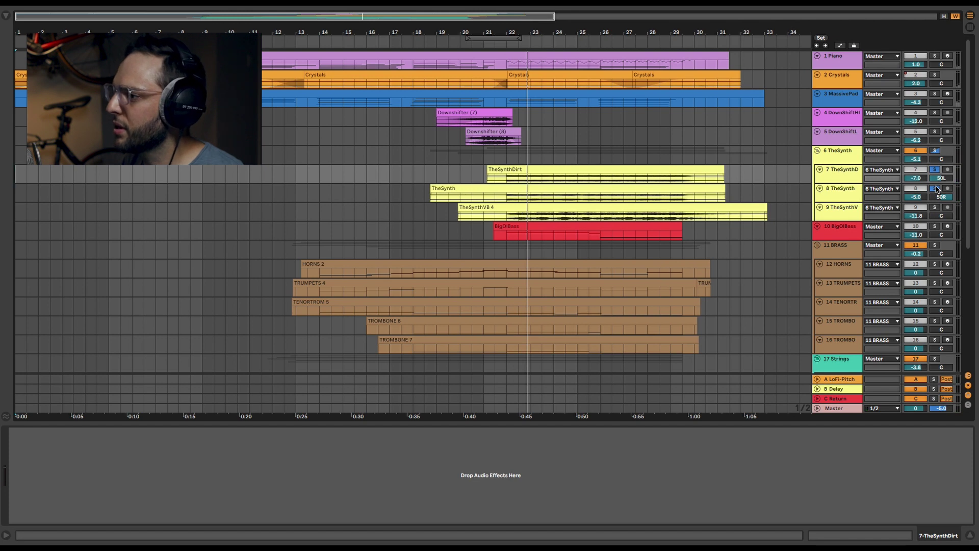
# Add the TheSynthVB track to the solo, audition all three synth layers together from bar 21 and remove their solos
pyautogui.click(935, 207)
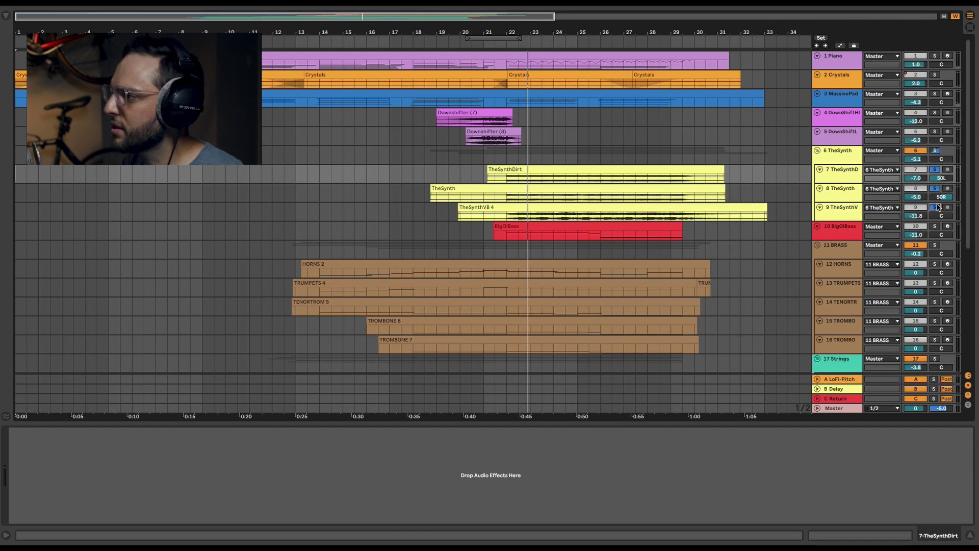
pyautogui.keyDown('ctrl'); pyautogui.click(935, 169); pyautogui.keyUp('ctrl')
pyautogui.keyDown('ctrl'); pyautogui.click(935, 189); pyautogui.keyUp('ctrl')
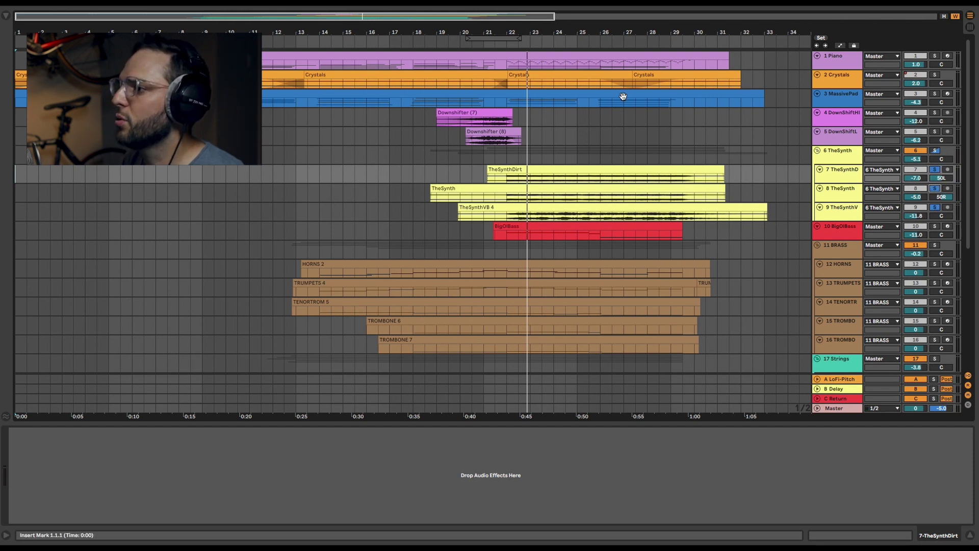
pyautogui.click(490, 45)
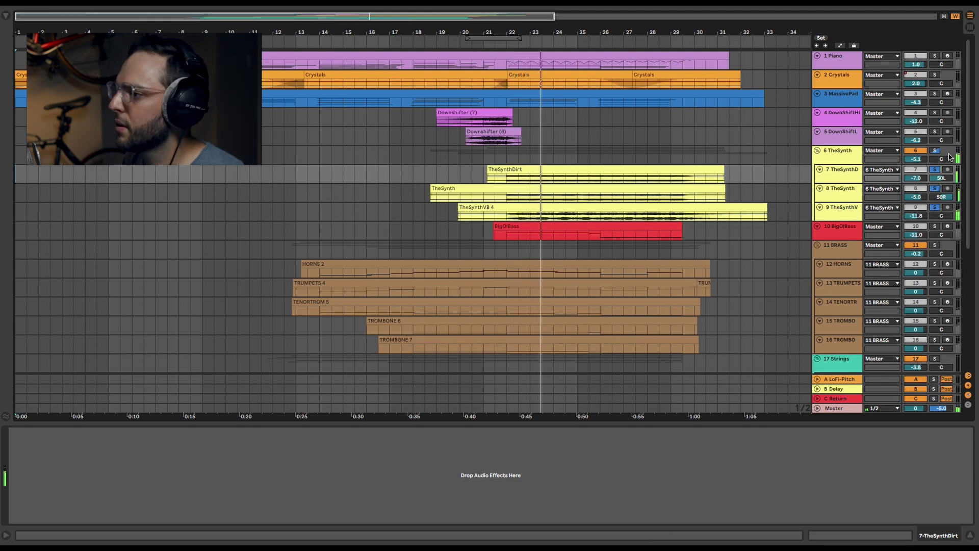
pyautogui.click(935, 170)
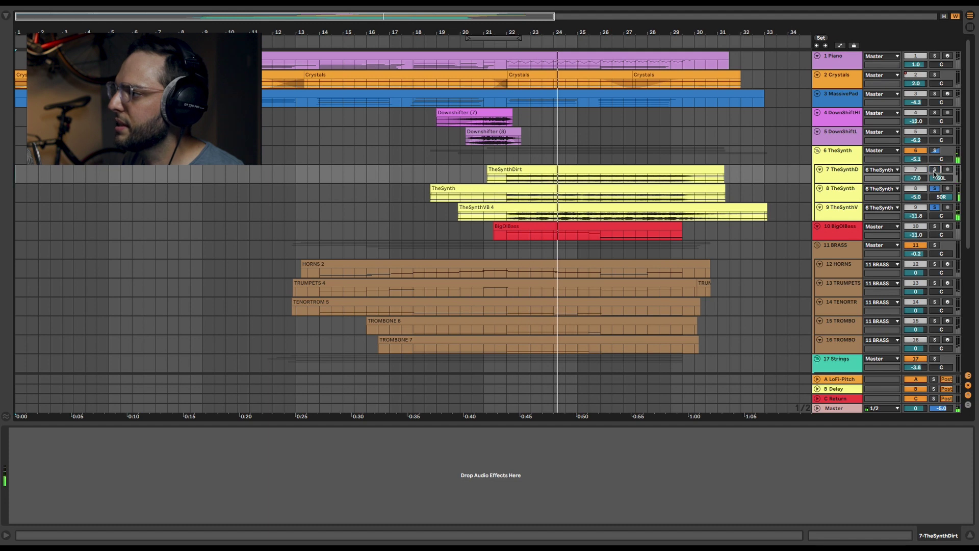
pyautogui.click(935, 189)
pyautogui.click(936, 208)
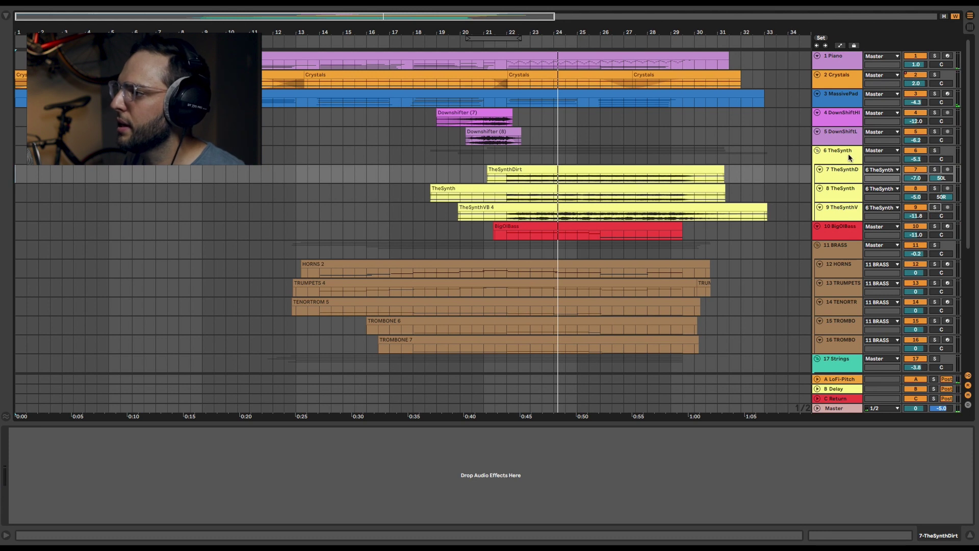
# Open Reaktor on the BigOlBass track, examine its Monark synth settings and close the plug-in window
pyautogui.click(851, 237)
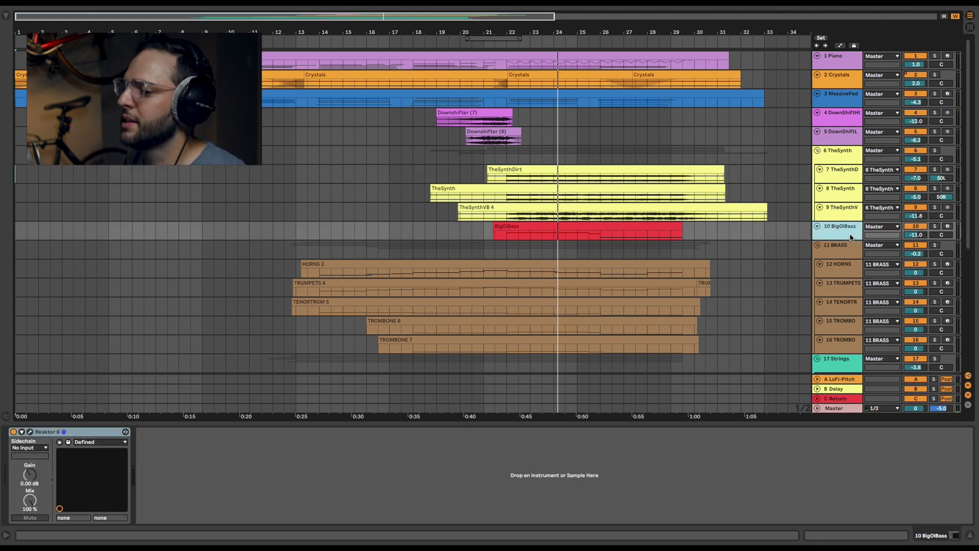
pyautogui.click(30, 432)
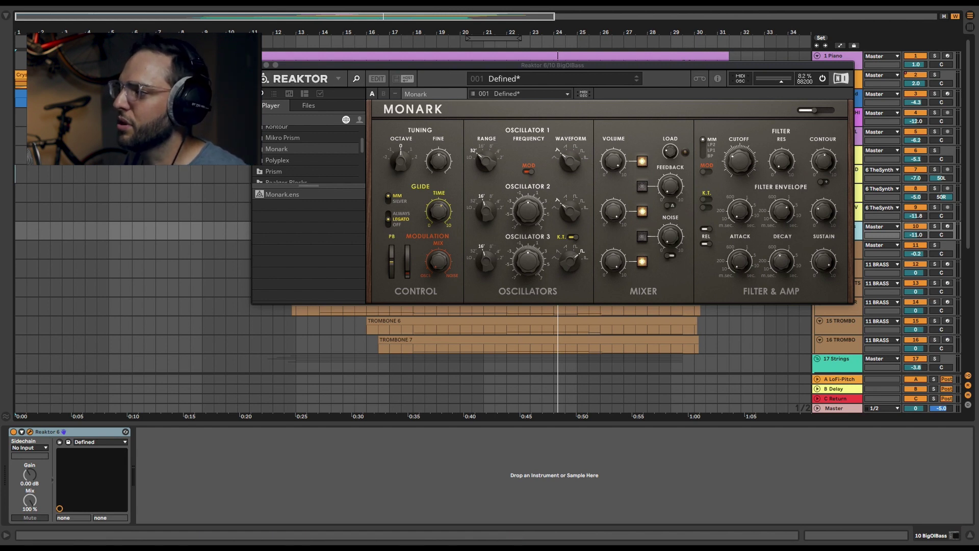
pyautogui.click(266, 65)
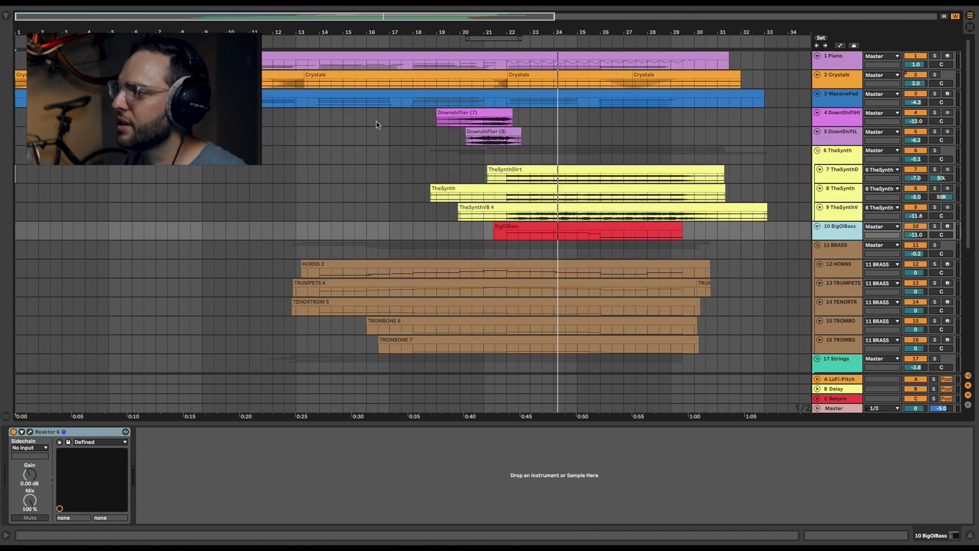
# Audition the BigOlBass track soloed from the start of its clip and remove the solo
pyautogui.click(601, 229)
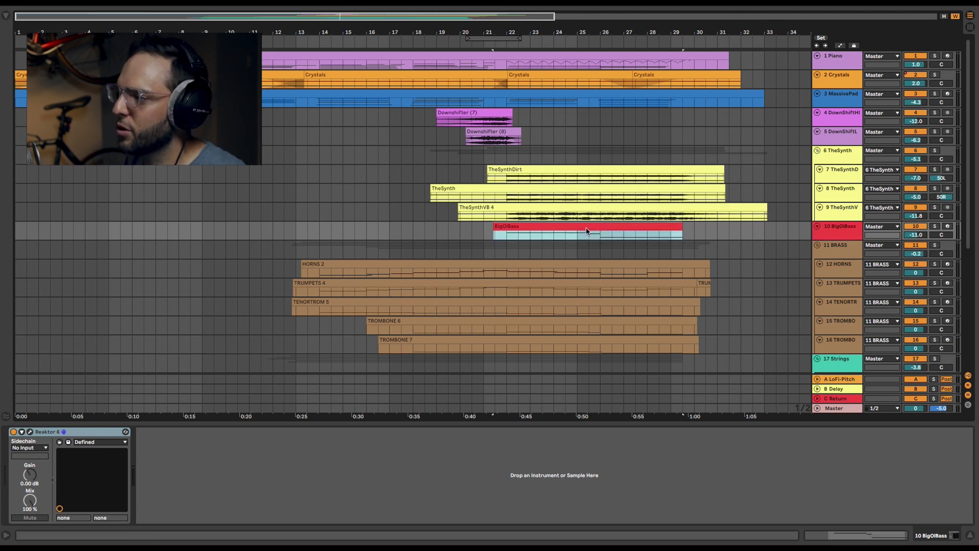
pyautogui.click(935, 226)
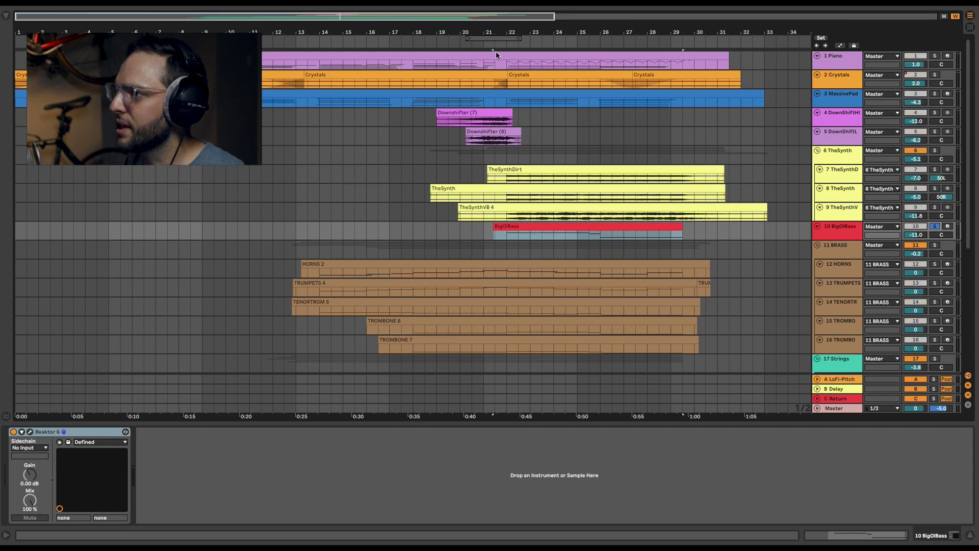
pyautogui.press('space')
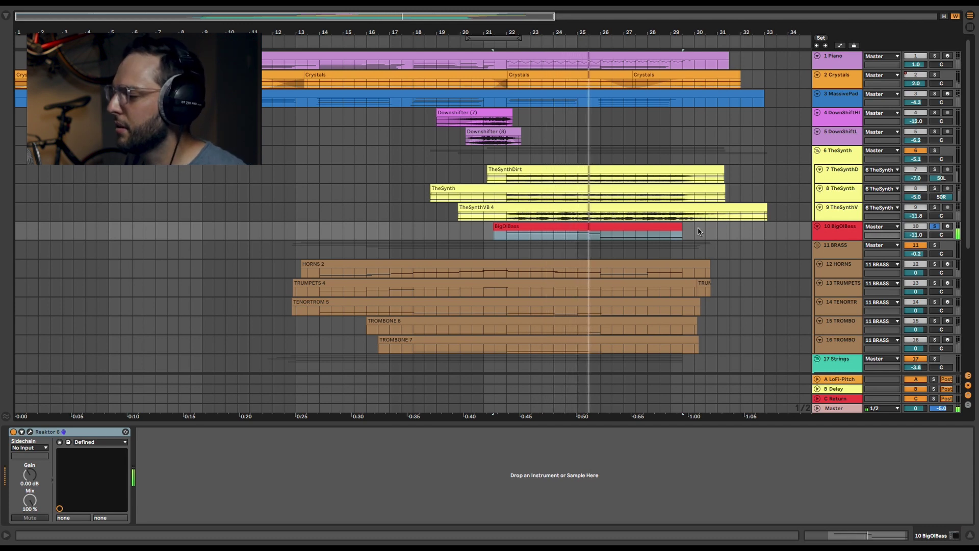
pyautogui.click(935, 227)
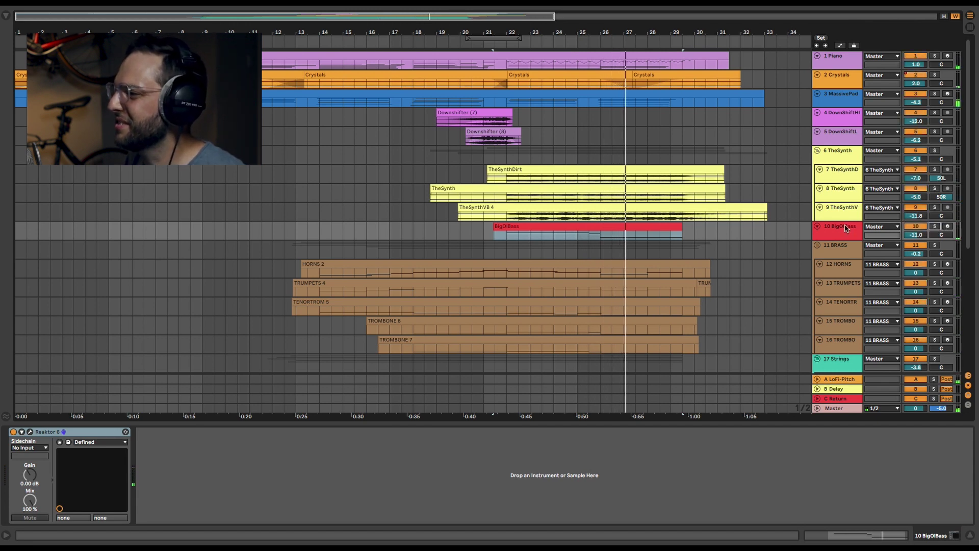
# Select the downshifter clips, solo the DownShiftHI track and play it from bar 19
pyautogui.click(497, 115)
pyautogui.click(492, 134)
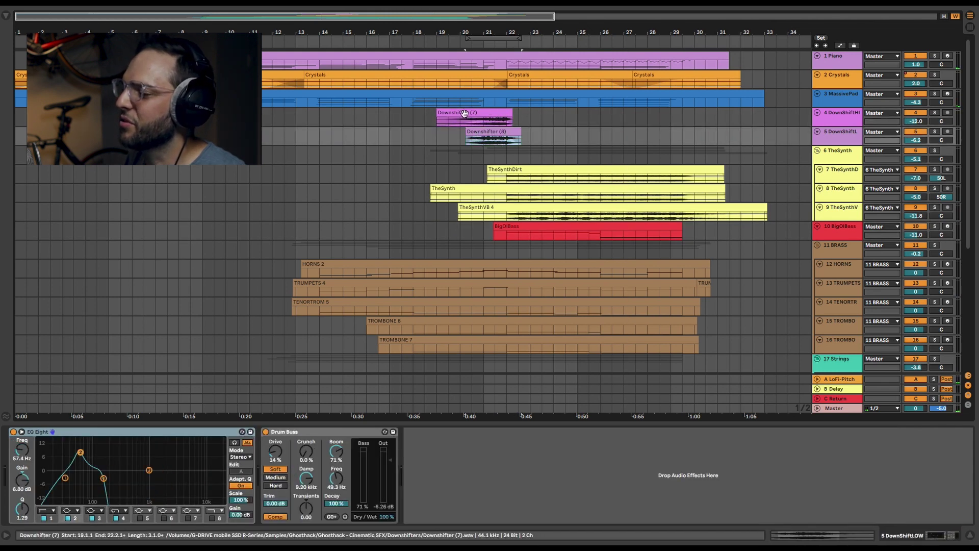
pyautogui.click(934, 113)
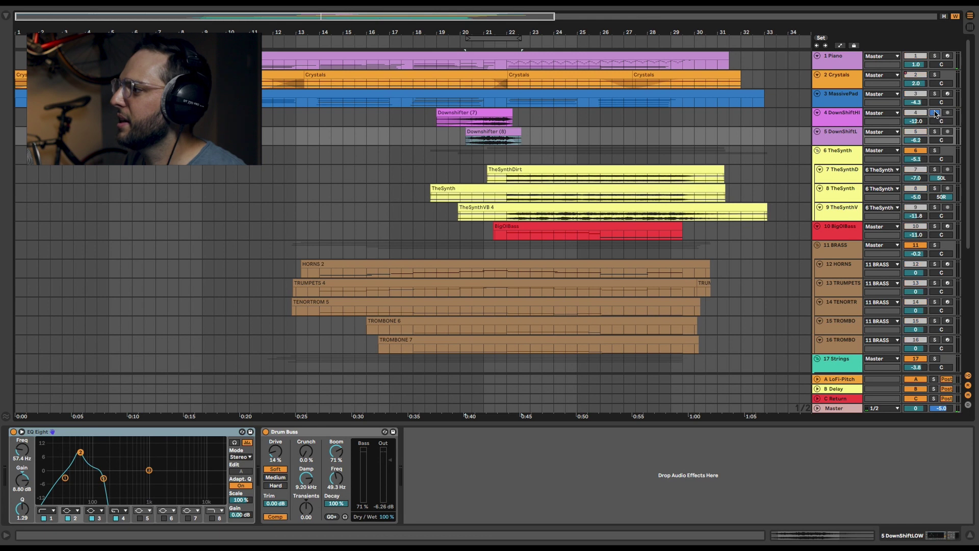
pyautogui.click(441, 44)
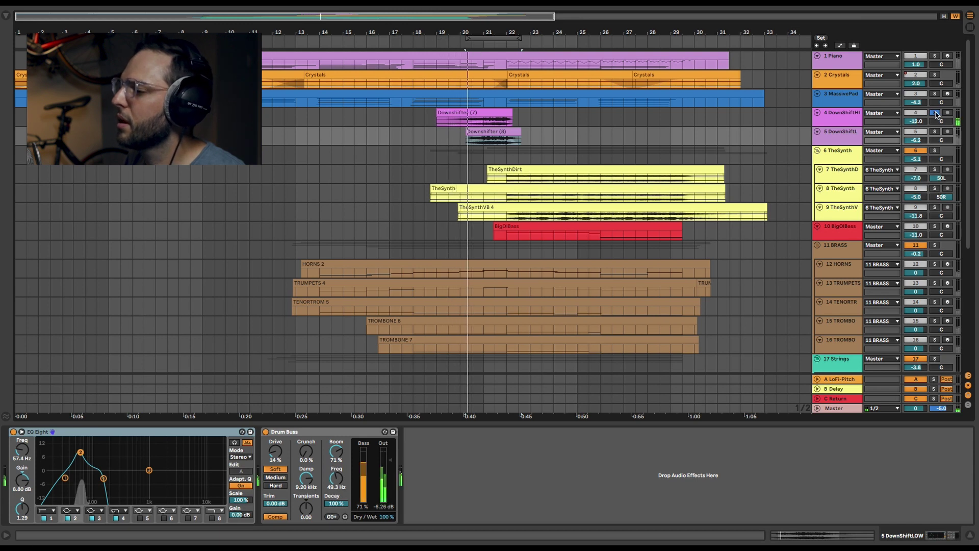
# Switch the solo to the DownShiftLOW track, audition it from bar 20, stop playback and remove the solo
pyautogui.click(934, 132)
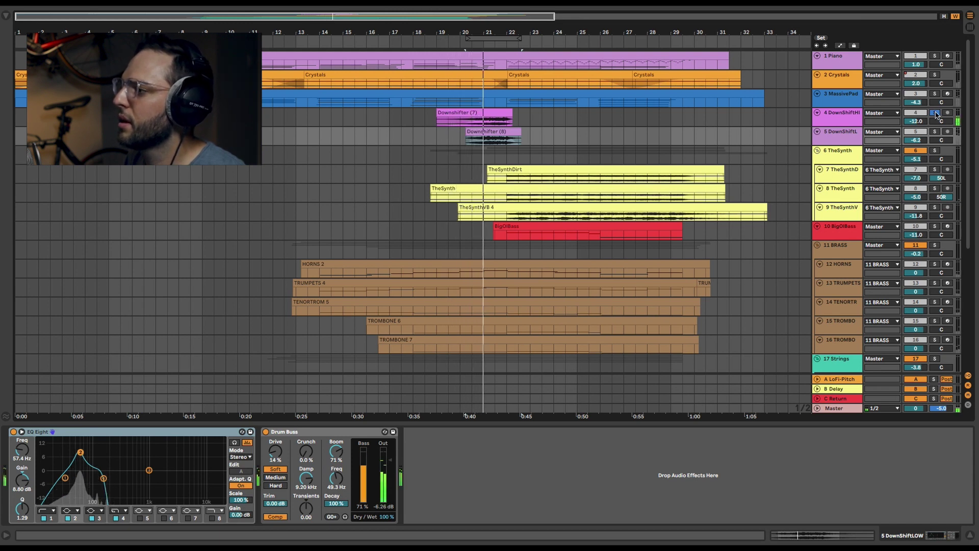
pyautogui.click(468, 46)
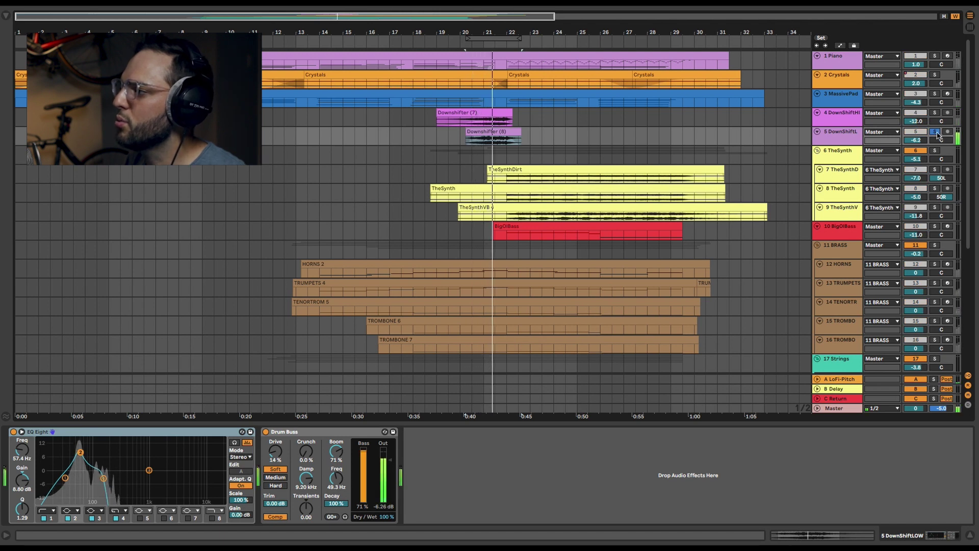
pyautogui.press('space')
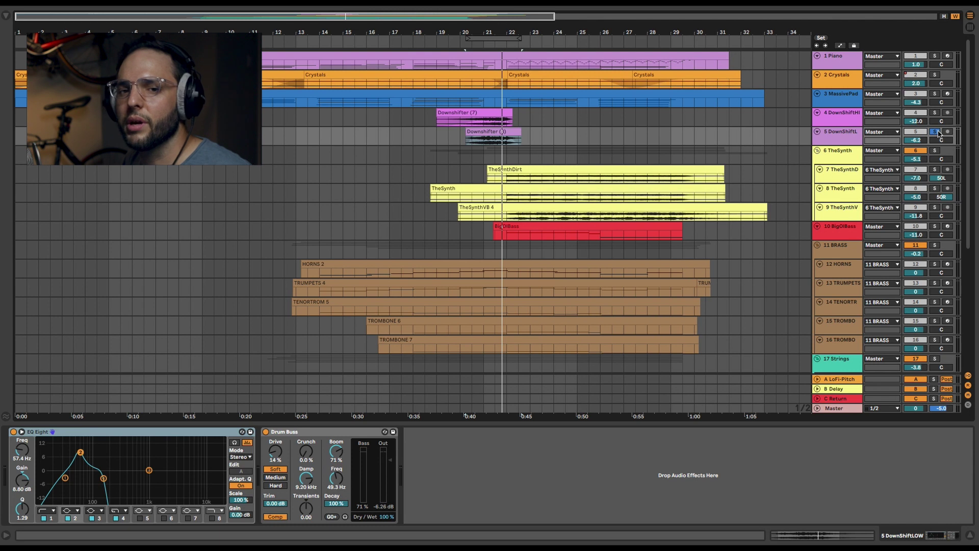
pyautogui.click(936, 132)
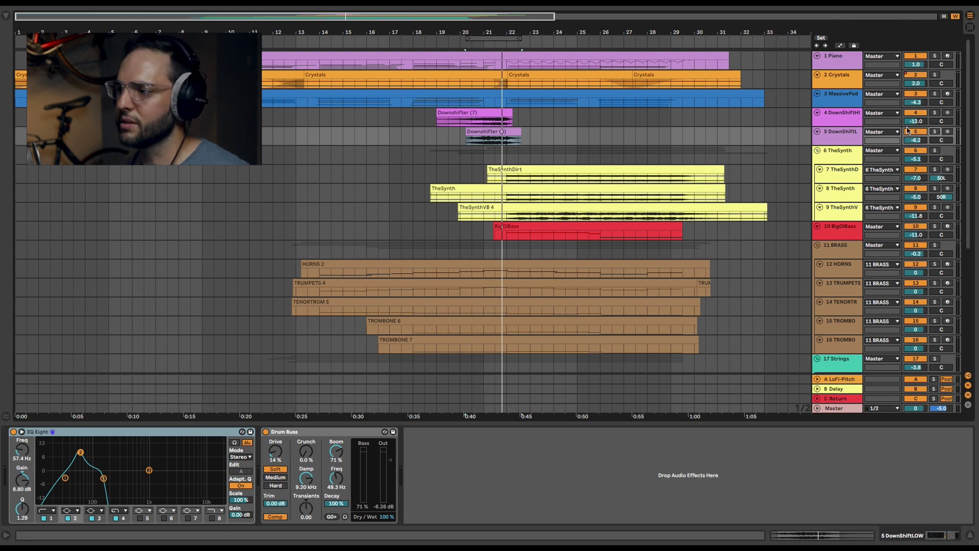
# Solo the Strings group, then examine the BBC Symphony Orchestra instrument on the 1 VIOLIN track and close its window
pyautogui.scroll(-6, 729, 182)
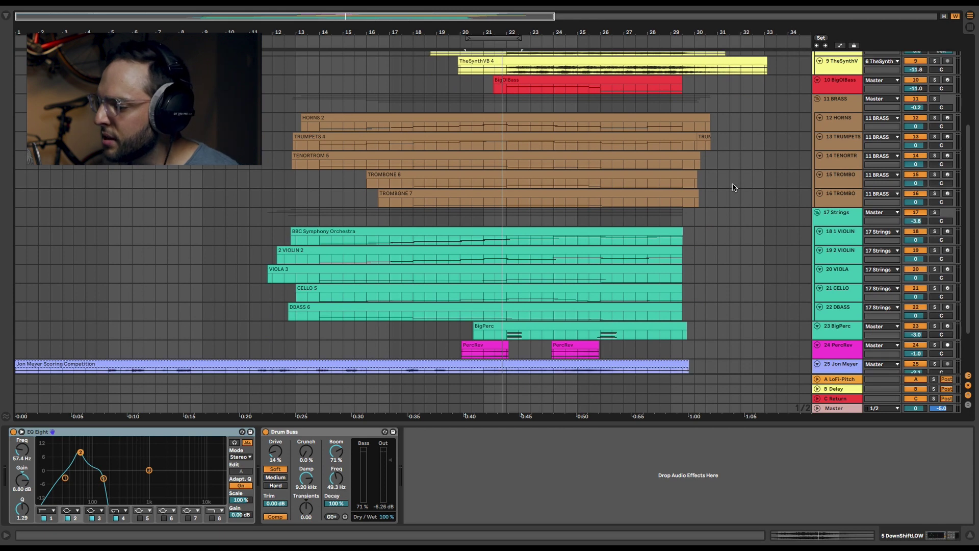
pyautogui.scroll(-1, 732, 186)
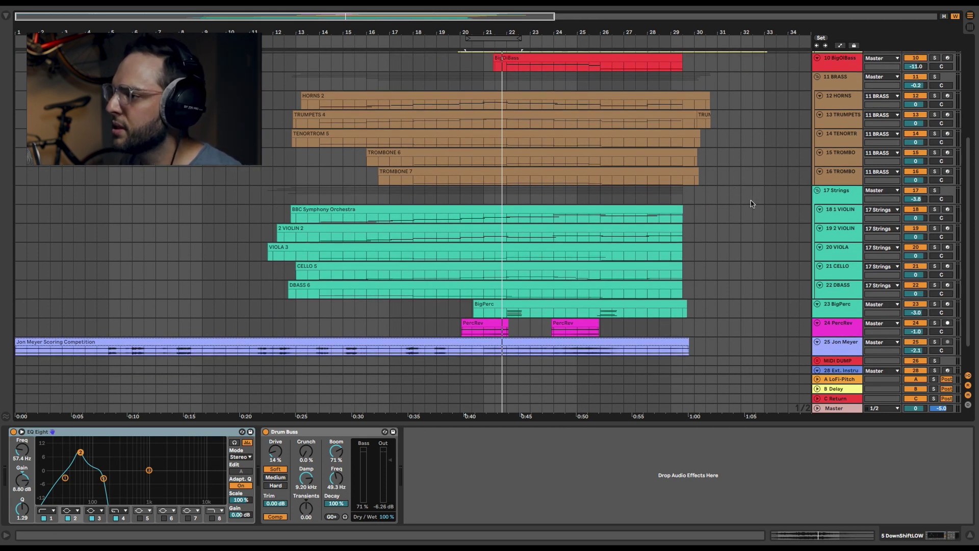
pyautogui.click(843, 196)
pyautogui.click(834, 214)
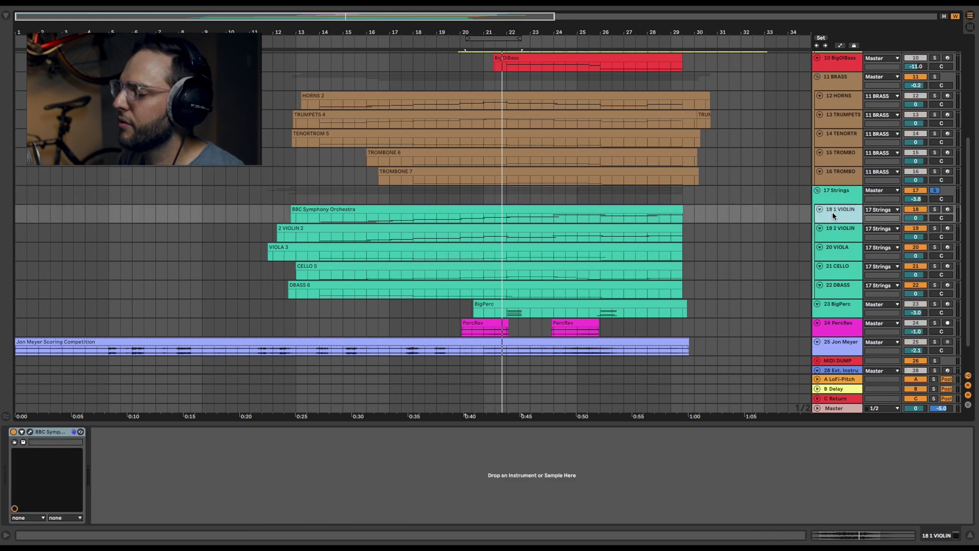
pyautogui.click(29, 432)
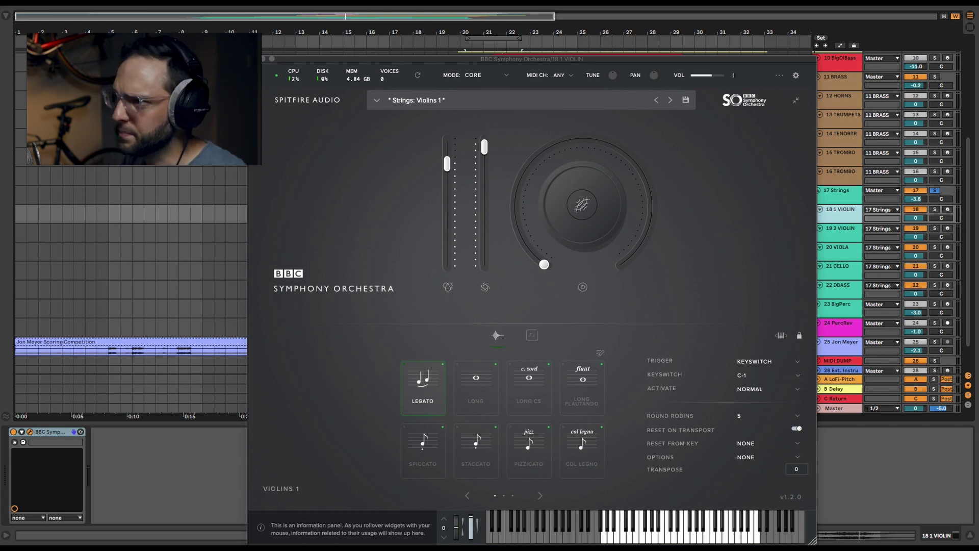
pyautogui.click(264, 59)
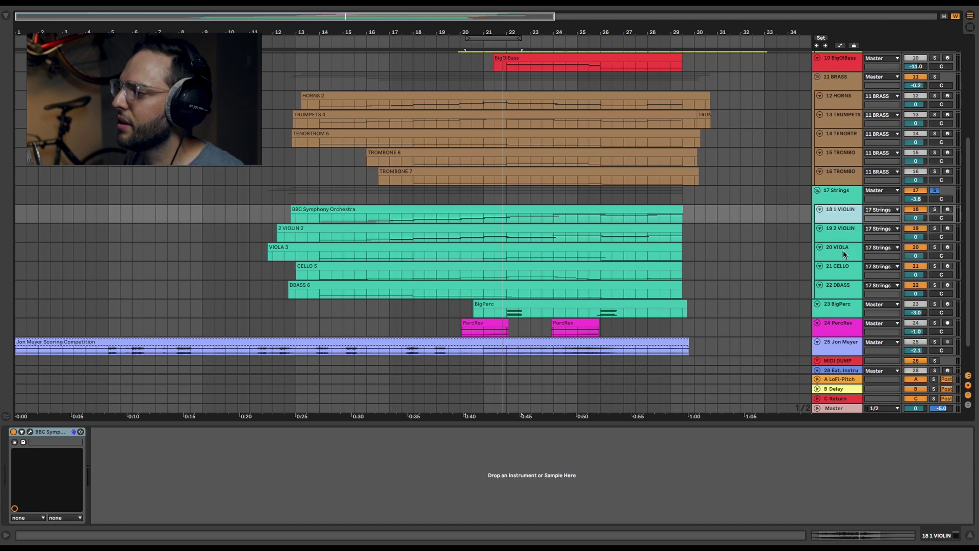
# Add the BRASS group to the Strings solo, audition both sections from around bar 13 and remove both solos
pyautogui.scroll(2, 750, 321)
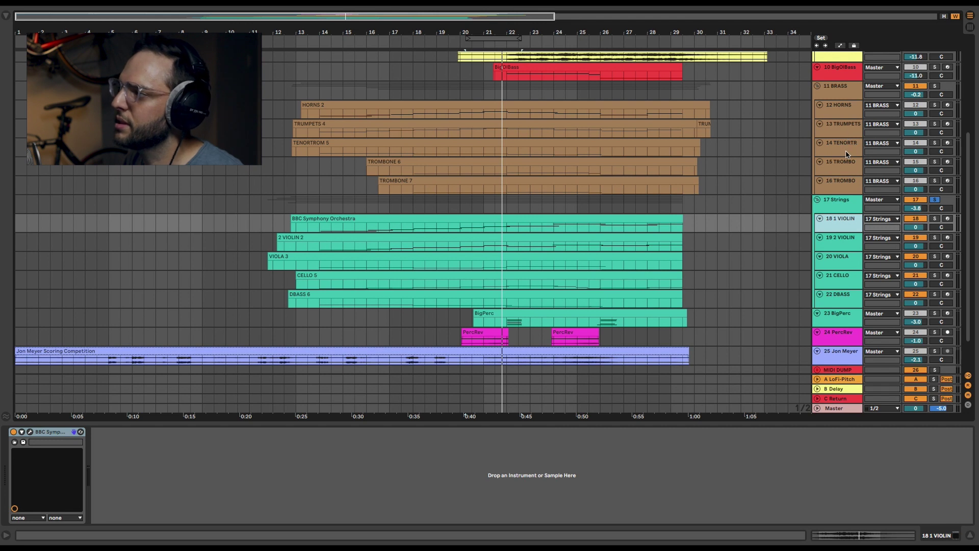
pyautogui.click(843, 182)
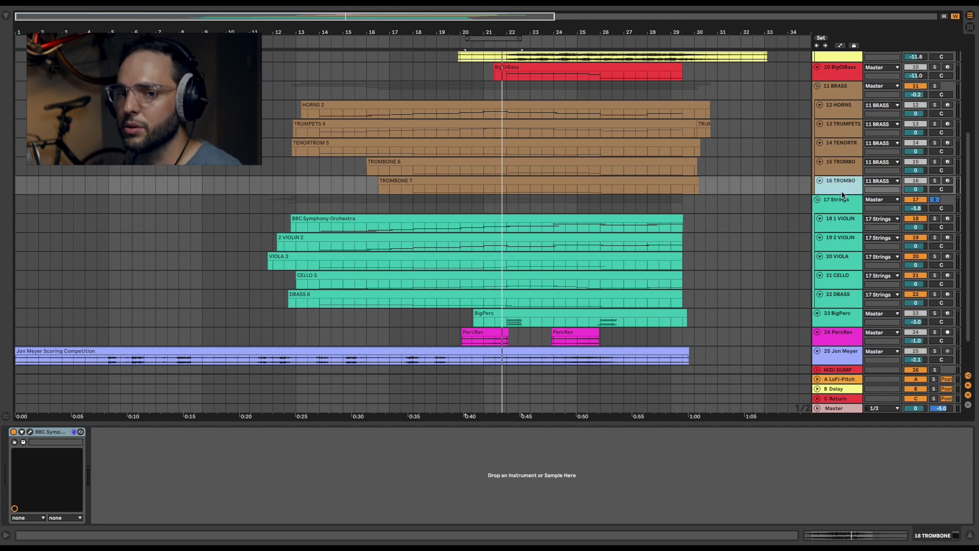
pyautogui.scroll(1, 912, 137)
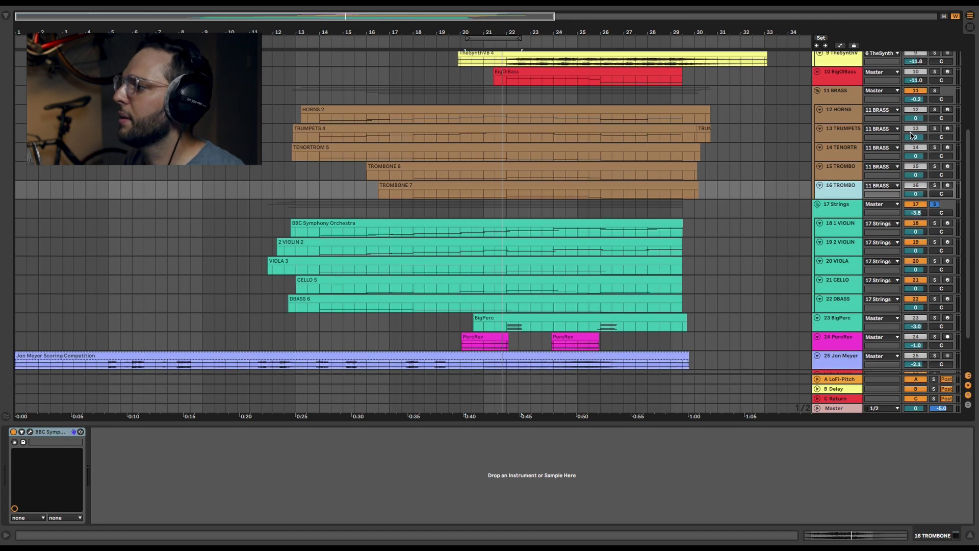
pyautogui.click(934, 91)
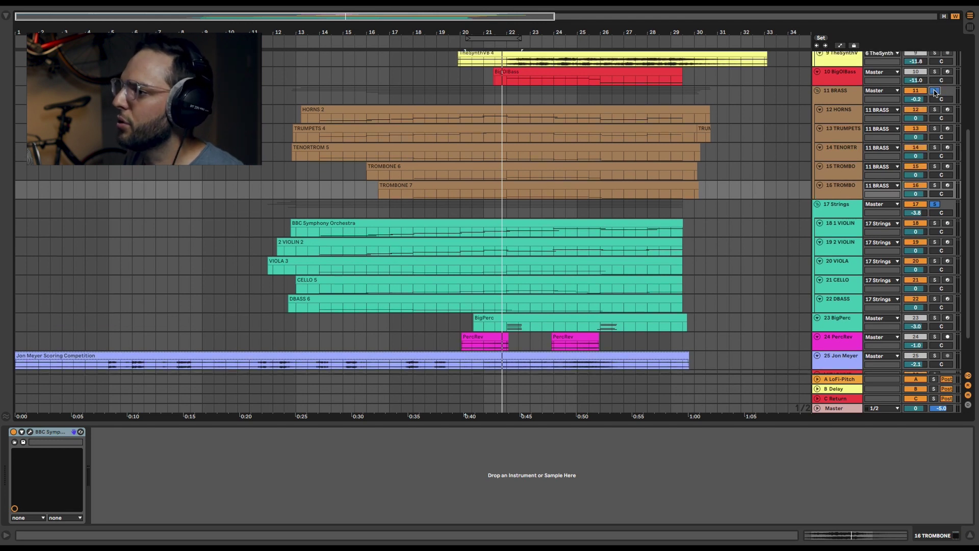
pyautogui.click(314, 42)
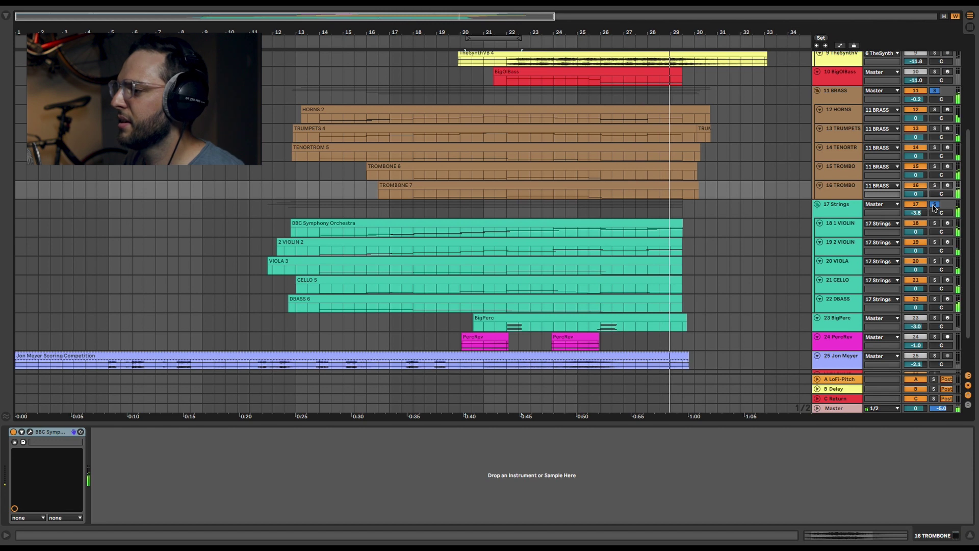
pyautogui.click(934, 205)
pyautogui.click(934, 90)
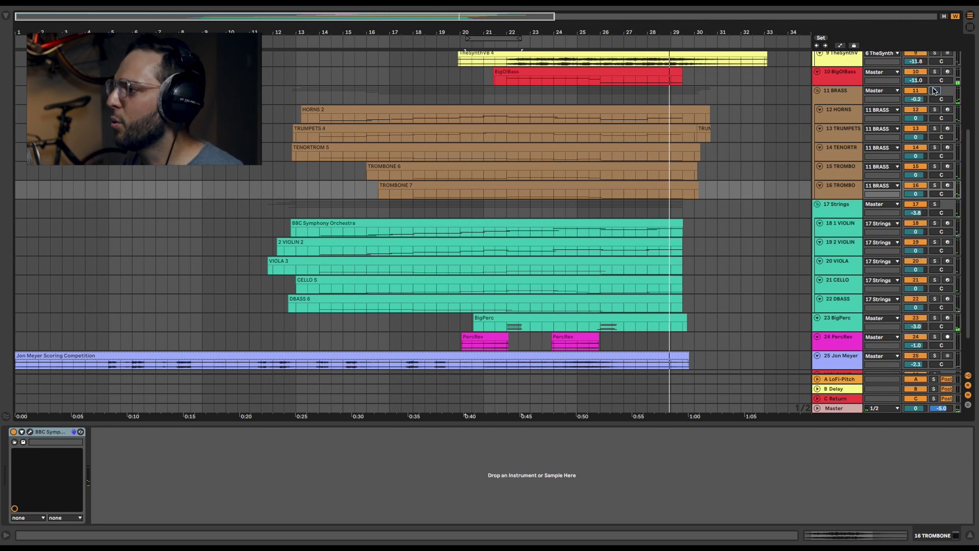
# Audition the 1 VIOLIN track soloed from bar 27 and remove the solo
pyautogui.click(934, 224)
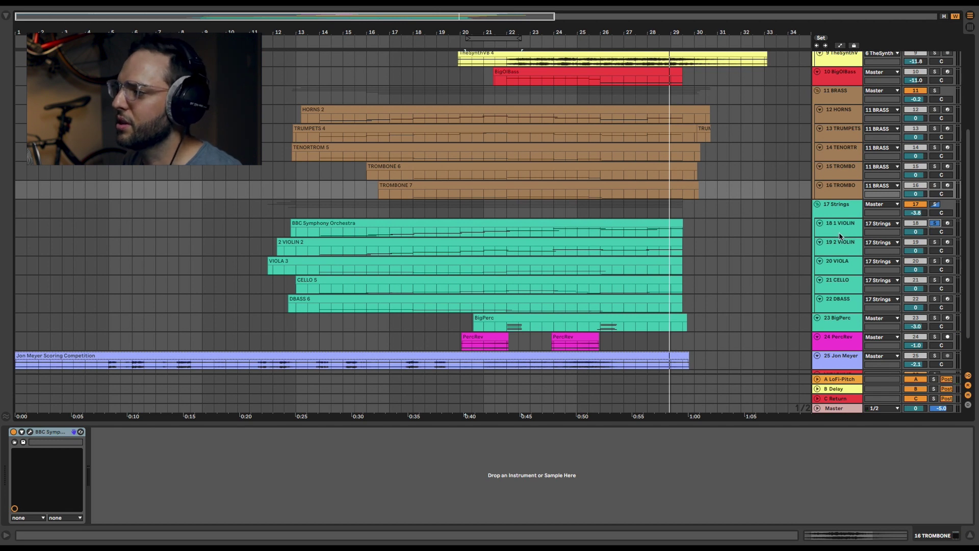
pyautogui.click(827, 229)
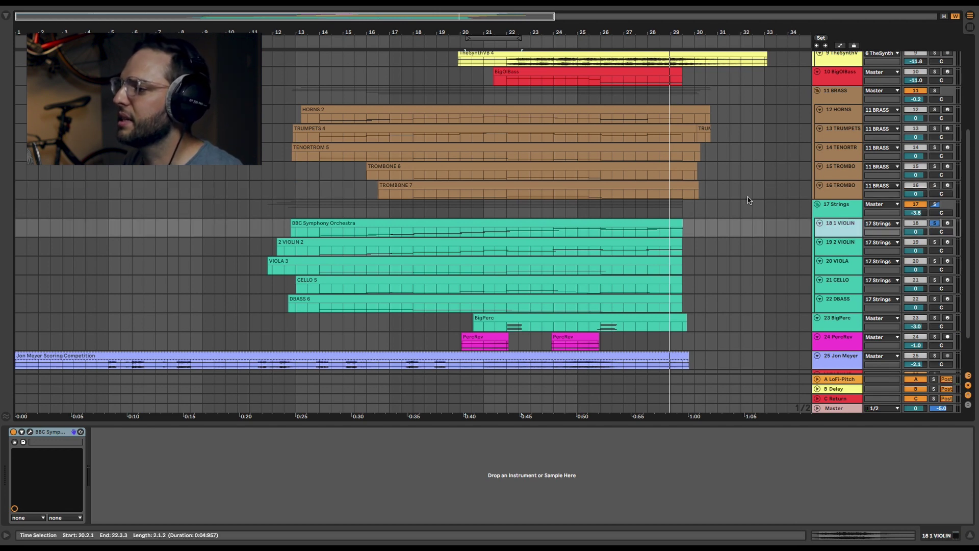
pyautogui.click(633, 39)
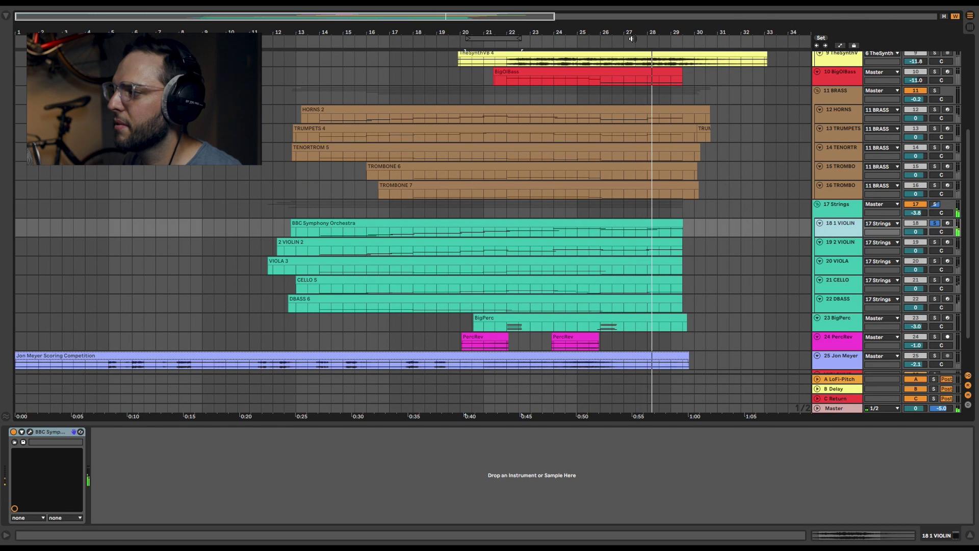
pyautogui.click(935, 225)
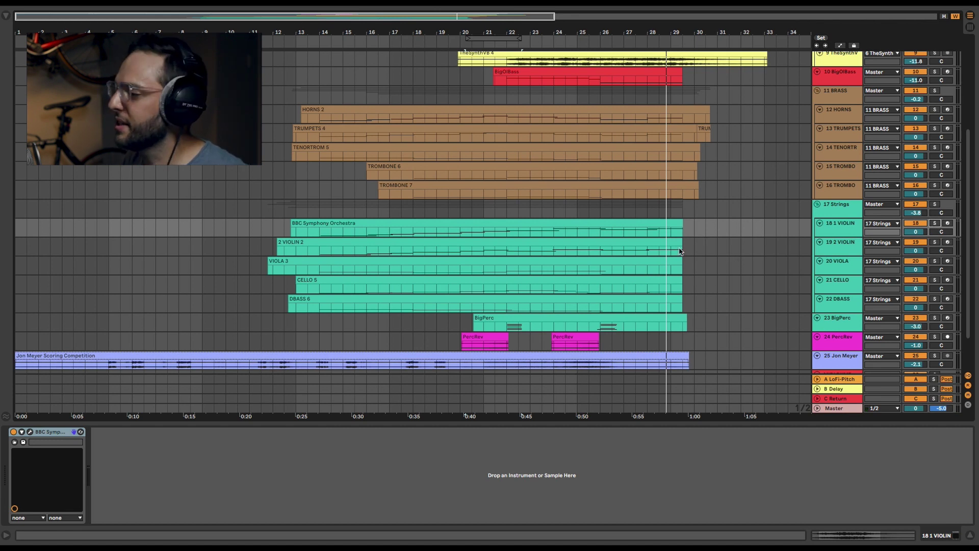
# Open the Originals Cinematic Percussion instrument on the BigPerc track, audition several of its low percussion hits and close the window
pyautogui.click(476, 326)
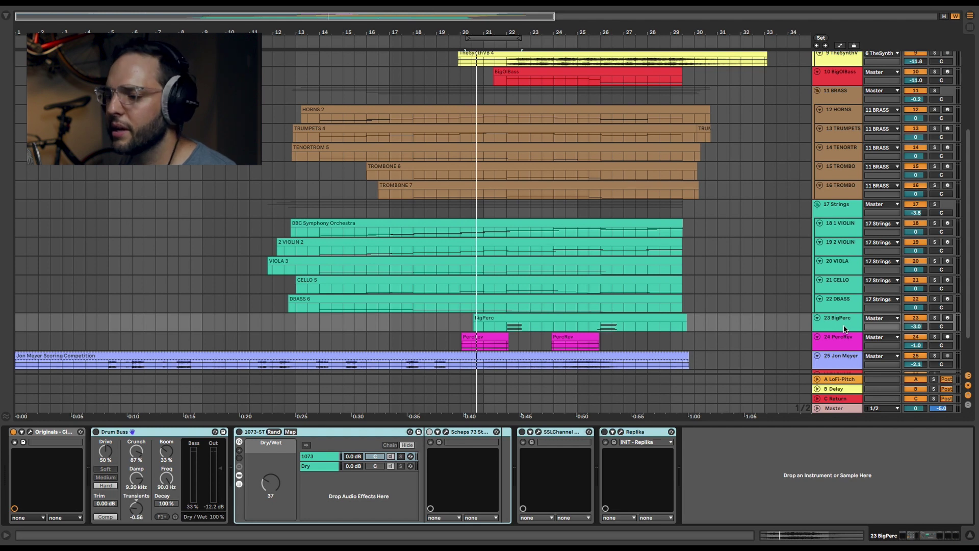
pyautogui.click(31, 432)
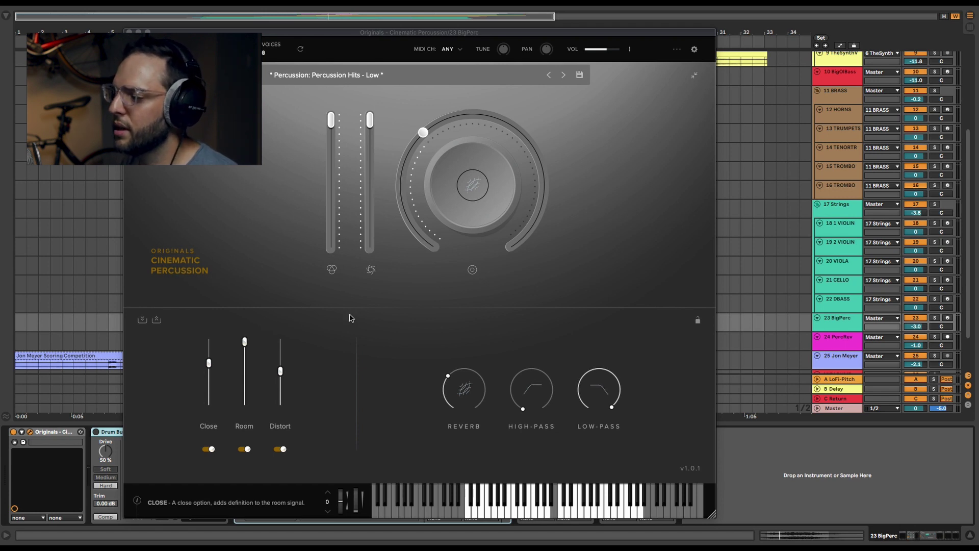
pyautogui.click(505, 514)
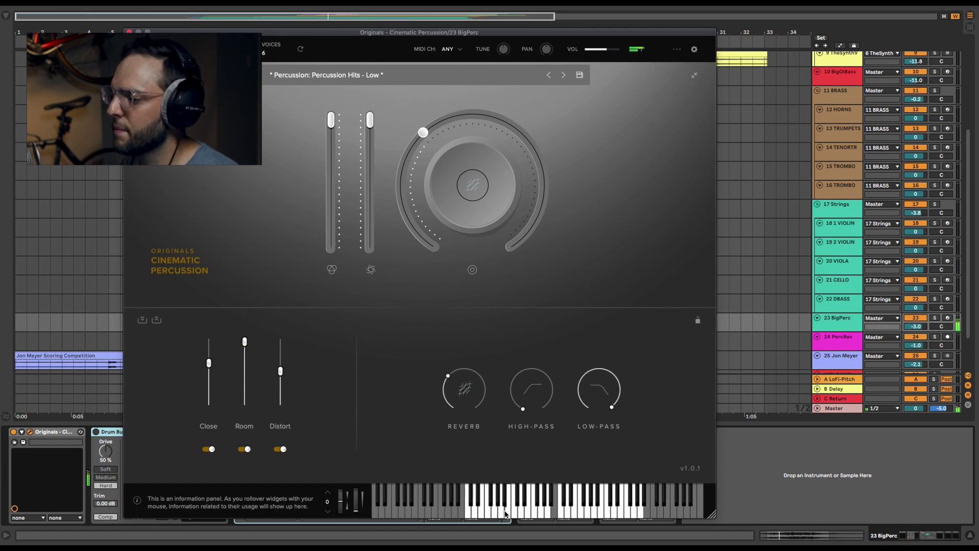
pyautogui.click(544, 514)
pyautogui.click(530, 514)
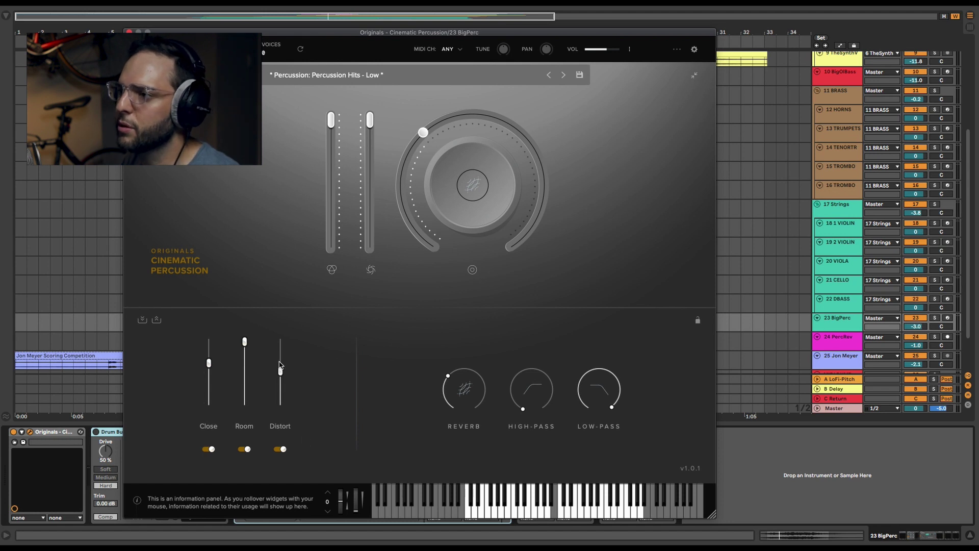
pyautogui.click(513, 502)
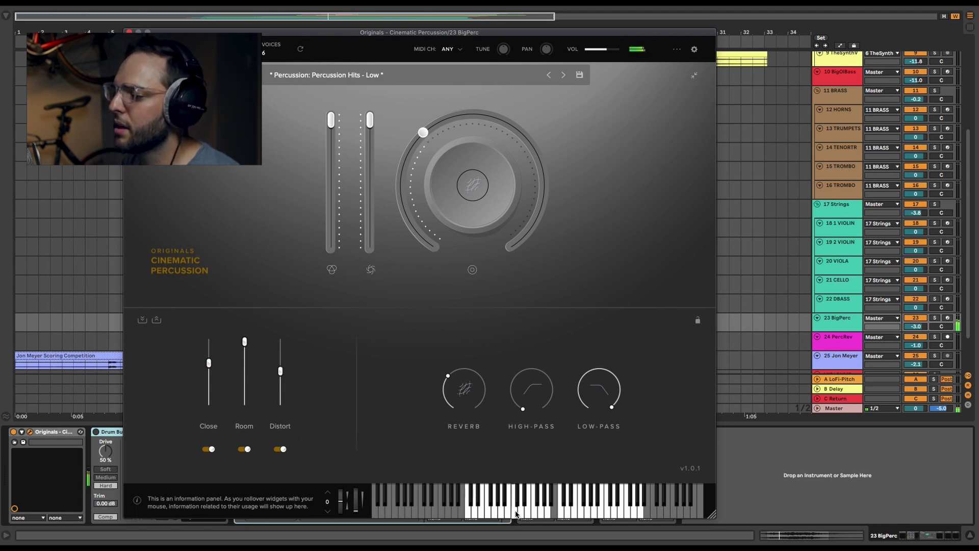
pyautogui.hotkey('ctrl', 'alt', 'p')
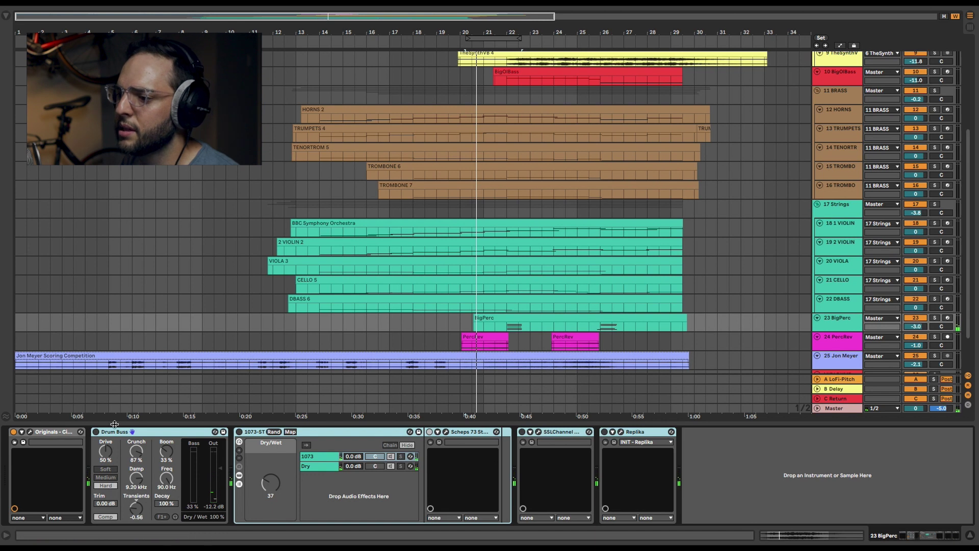
# Play the BigPerc track soloed from near the start of its clip and remove the solo
pyautogui.click(935, 336)
pyautogui.press('space')
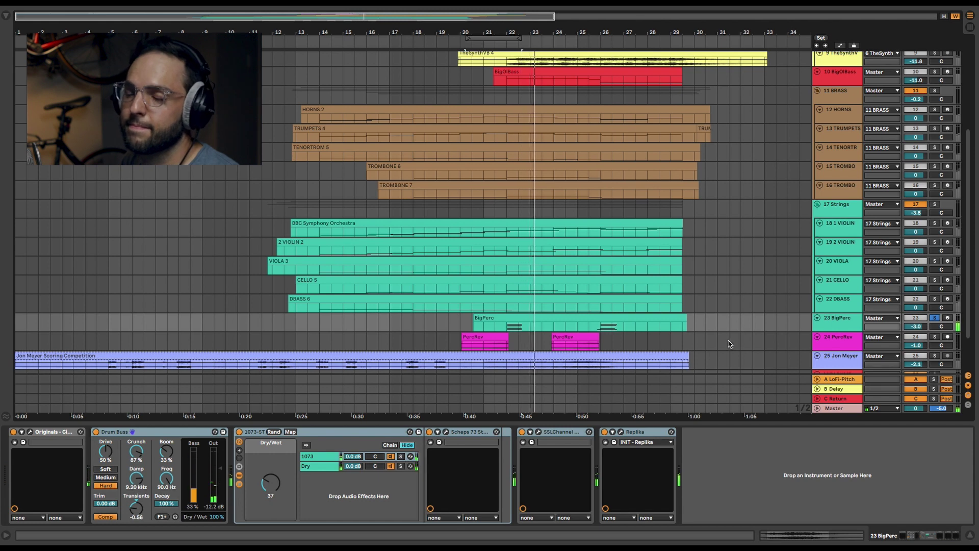
pyautogui.click(935, 318)
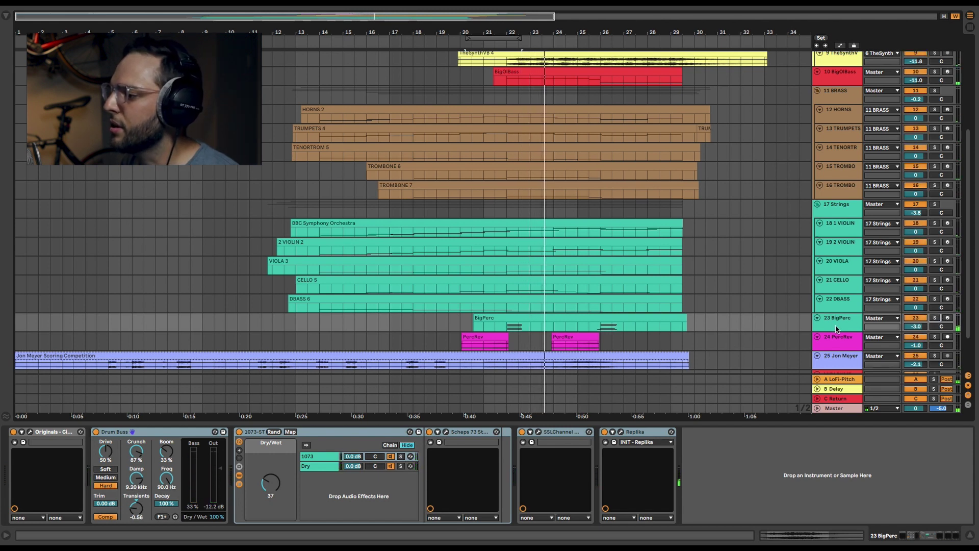
# Solo BigPerc again, bypass its Drum Buss, 1073-ST rack, SSLChannel and Replika effects, and play the dry percussion from bar 22
pyautogui.click(935, 317)
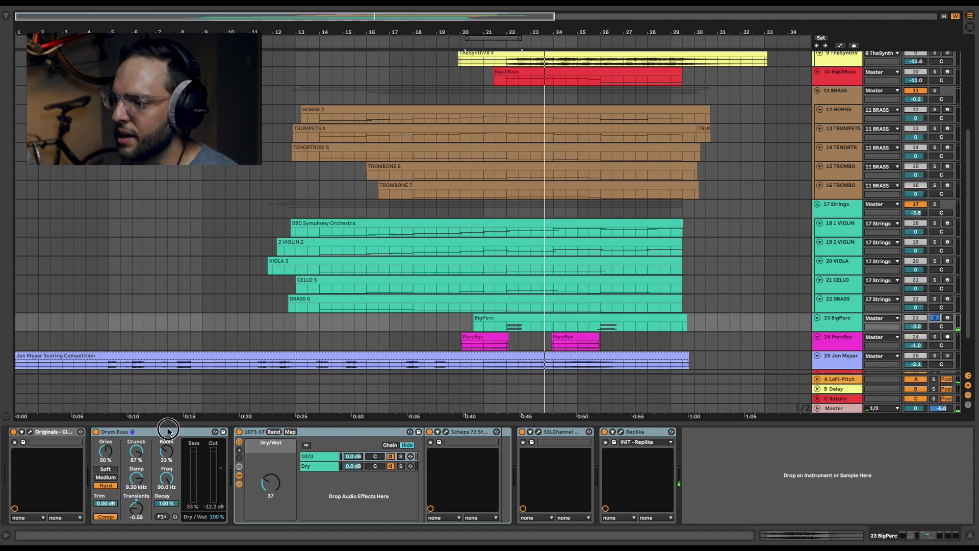
pyautogui.click(163, 436)
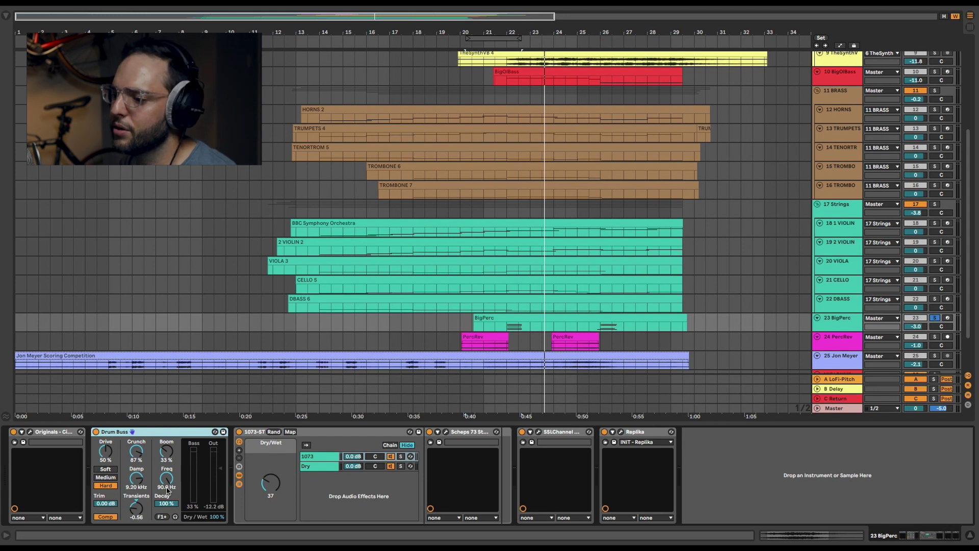
pyautogui.click(238, 431)
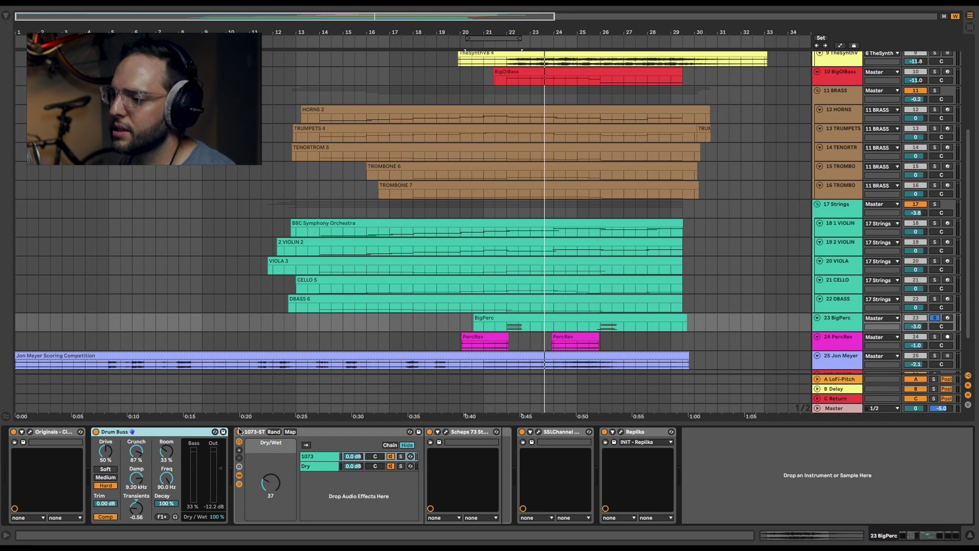
pyautogui.click(521, 431)
pyautogui.click(604, 431)
pyautogui.click(96, 431)
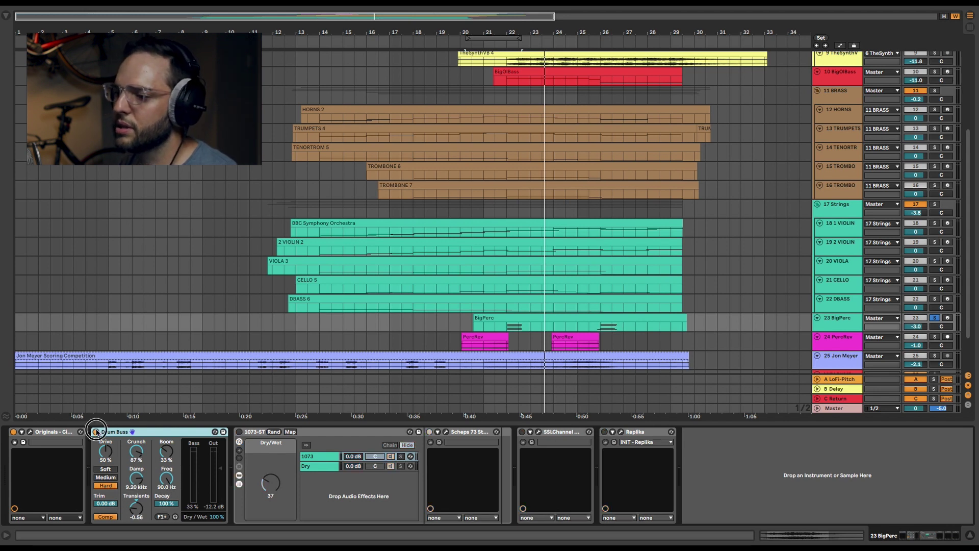
pyautogui.click(509, 43)
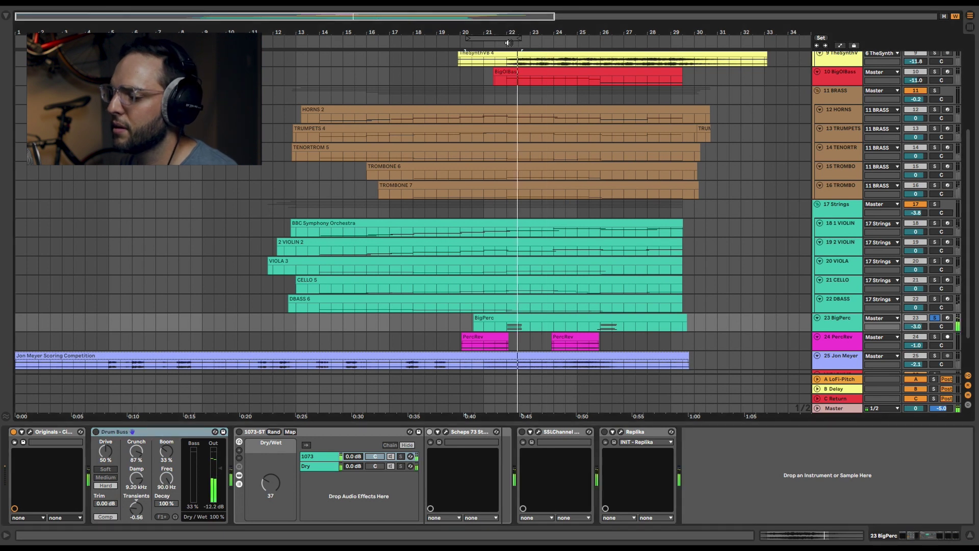
# Compare the soloed BigPerc track with Drum Buss on and off, playing from just before bar 22
pyautogui.press('0')
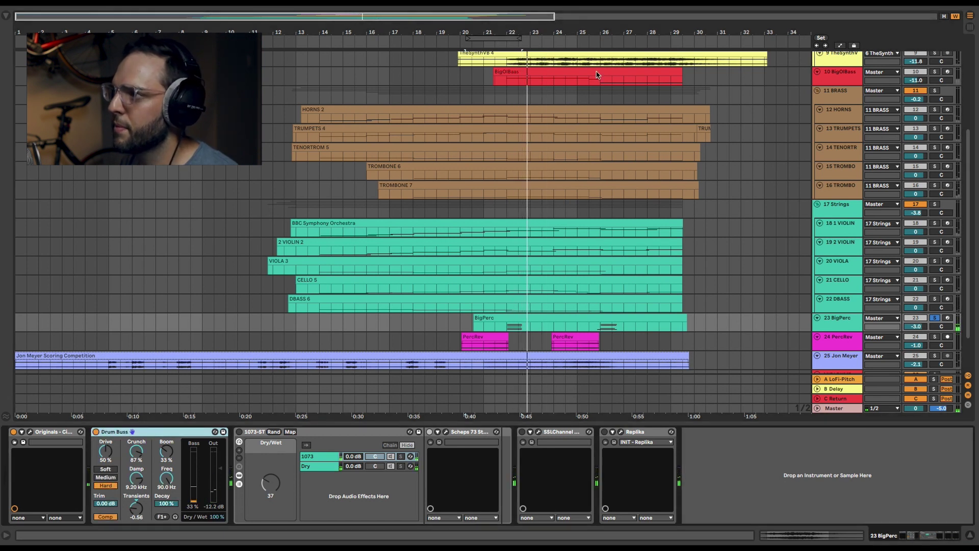
pyautogui.click(502, 44)
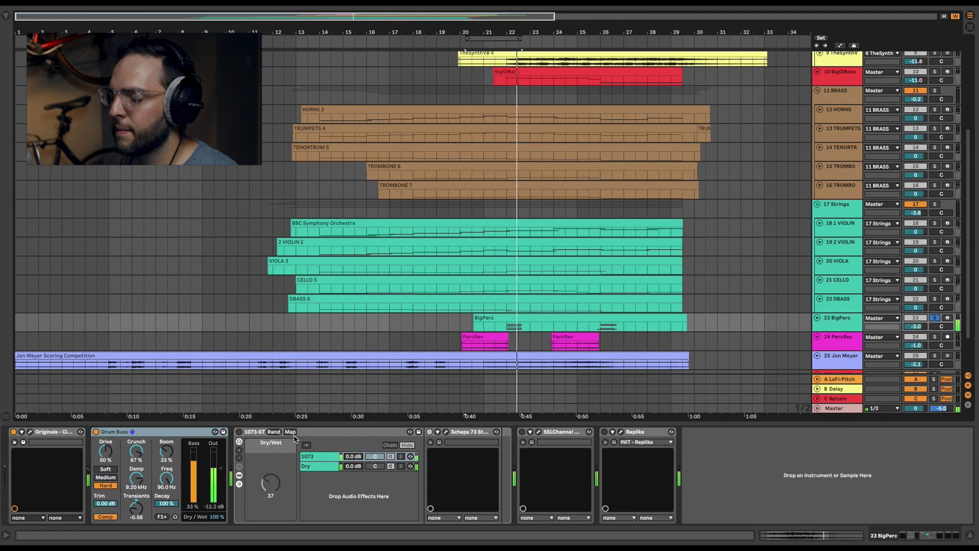
pyautogui.press('0')
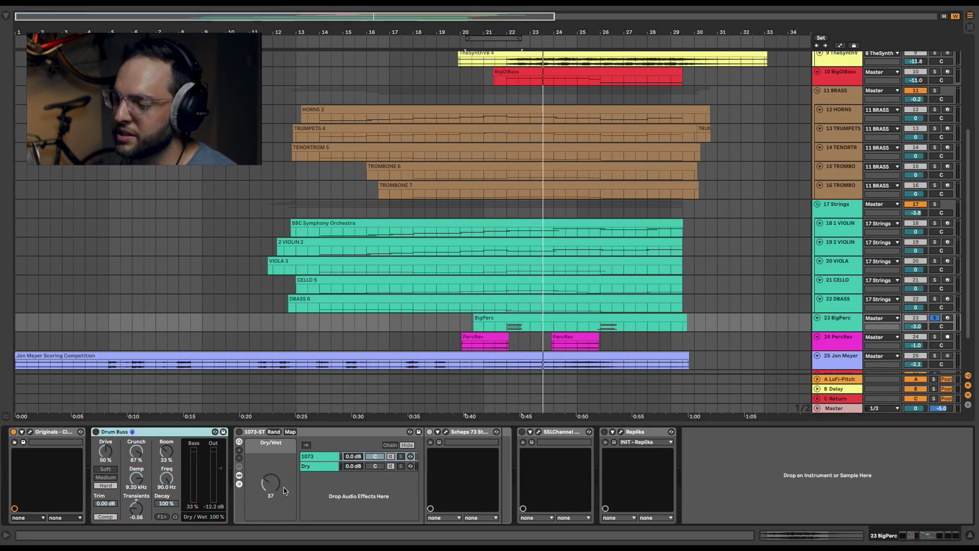
# Switch the 1073-ST rack back on, examine the Scheps 73 plug-in's settings in its own window and close it
pyautogui.click(241, 434)
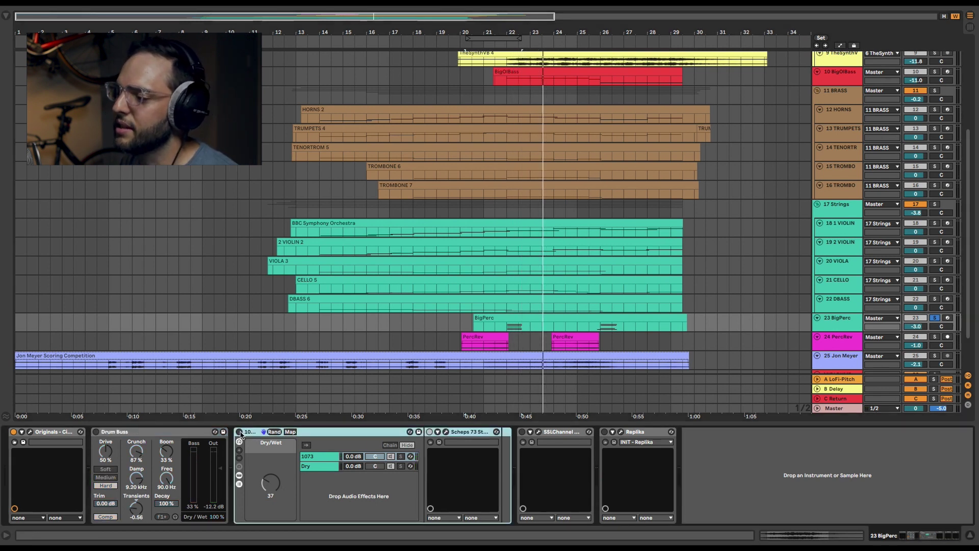
pyautogui.click(239, 432)
pyautogui.click(446, 432)
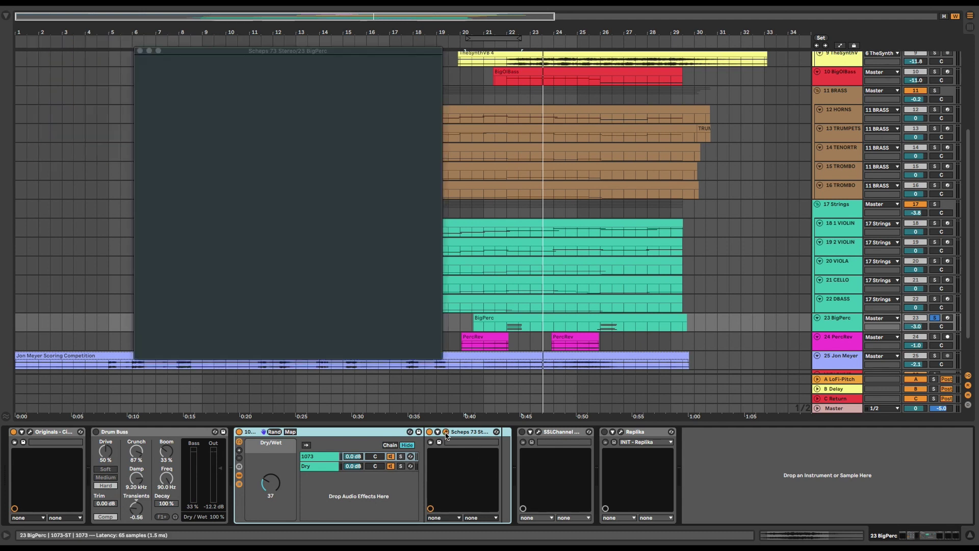
pyautogui.moveTo(250, 53); pyautogui.dragTo(311, 96)
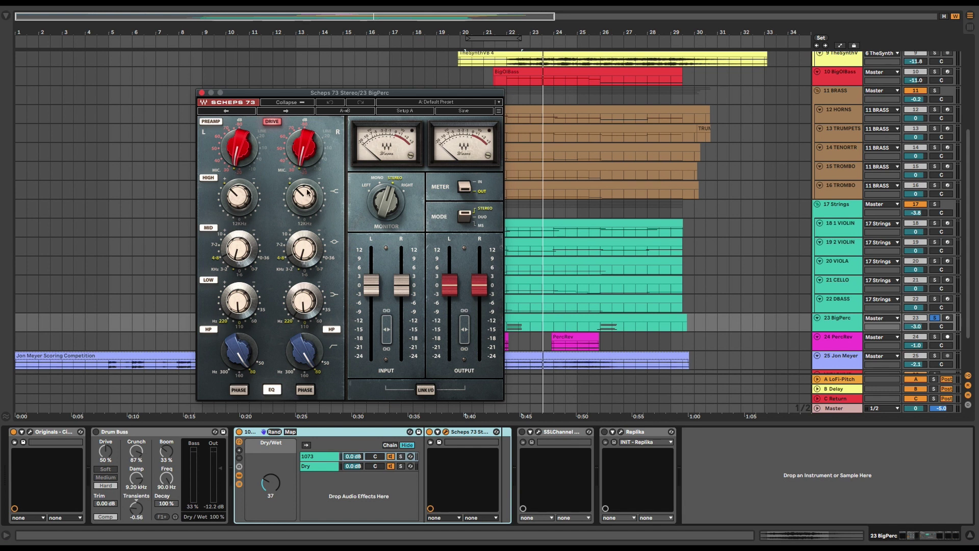
pyautogui.click(201, 93)
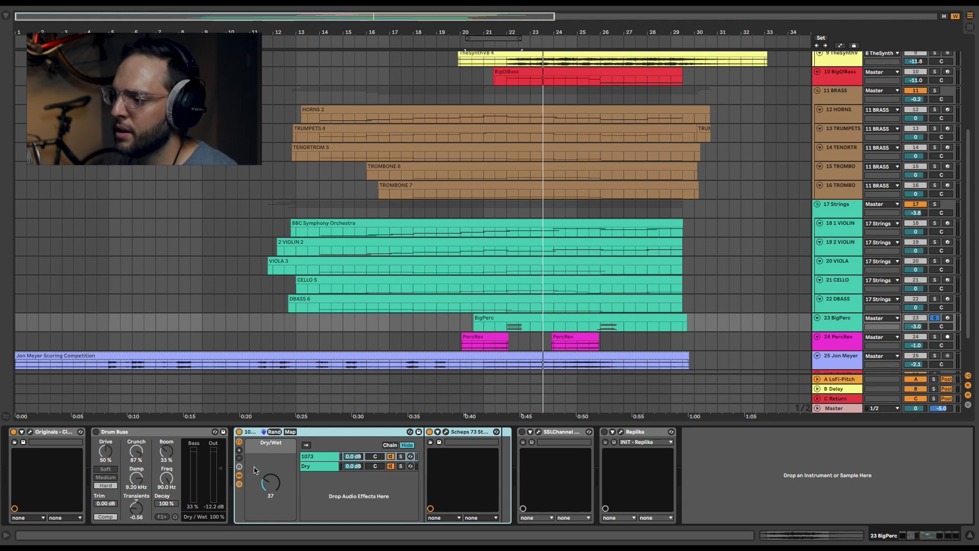
# Inspect the chain zones of the rack's 1073 and Dry chains, hide them, and play BigPerc from just before bar 22
pyautogui.click(324, 459)
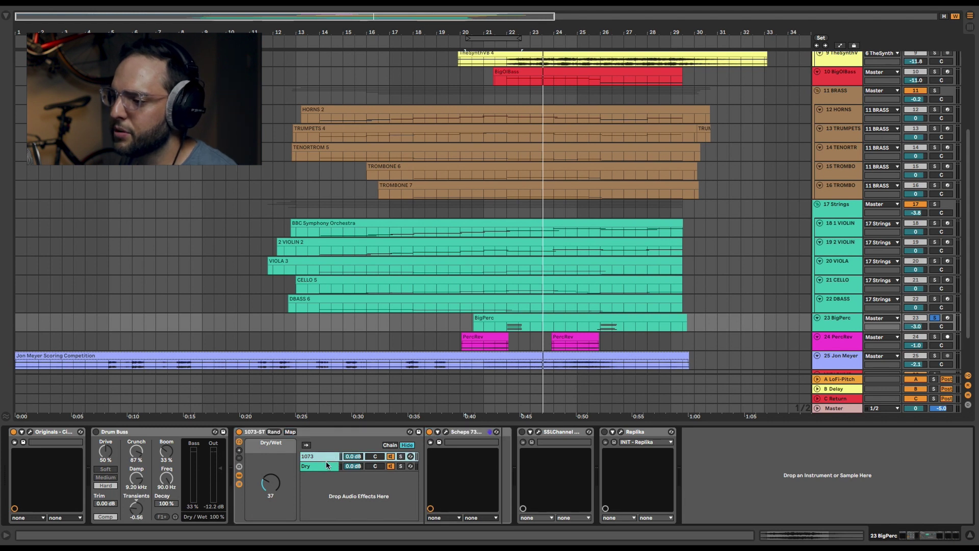
pyautogui.click(408, 446)
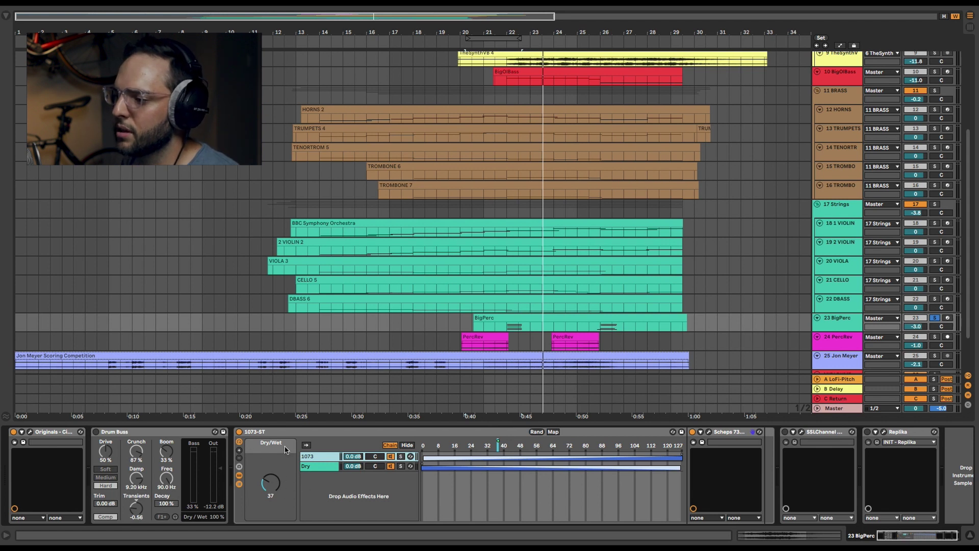
pyautogui.click(406, 445)
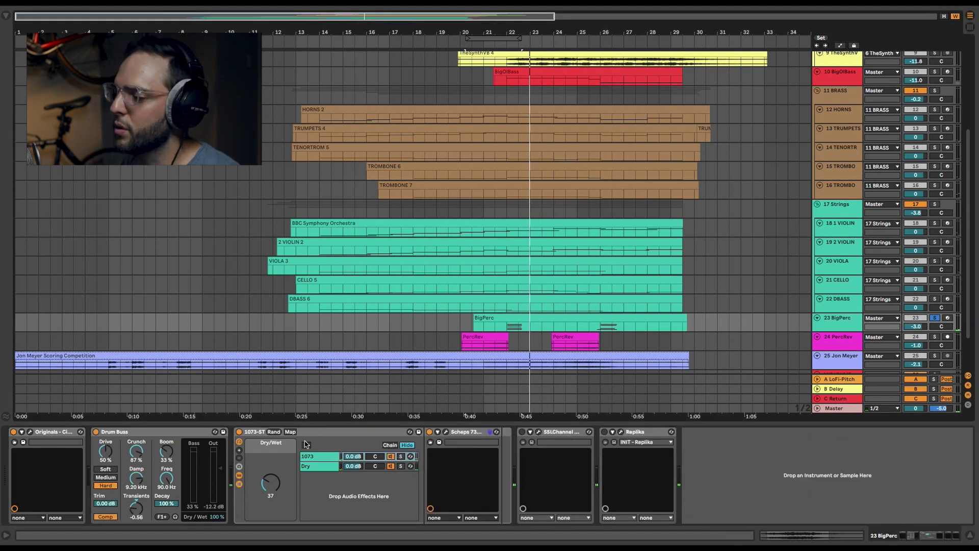
pyautogui.click(500, 48)
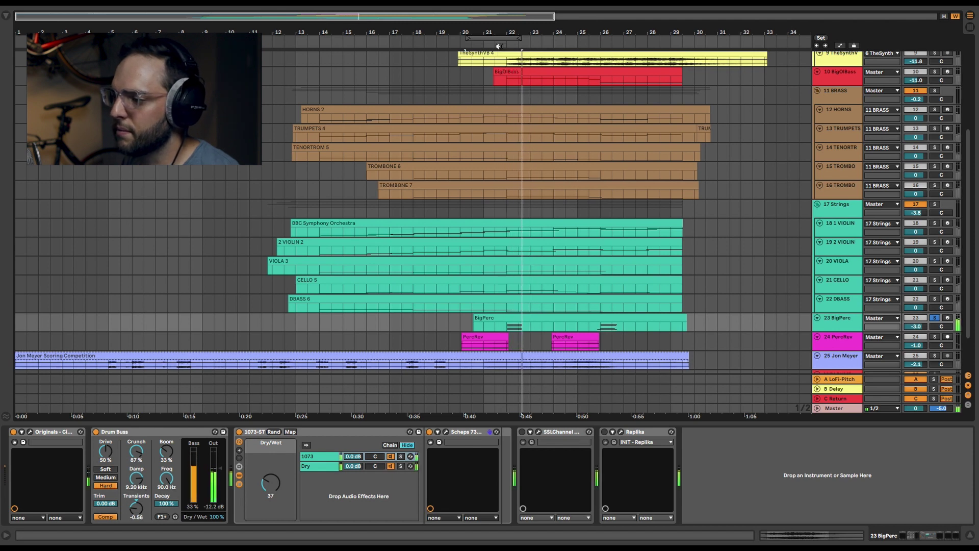
# Enable the SSLChannel effect on BigPerc, review its EQ and dynamics settings in the plug-in window and close it
pyautogui.click(538, 432)
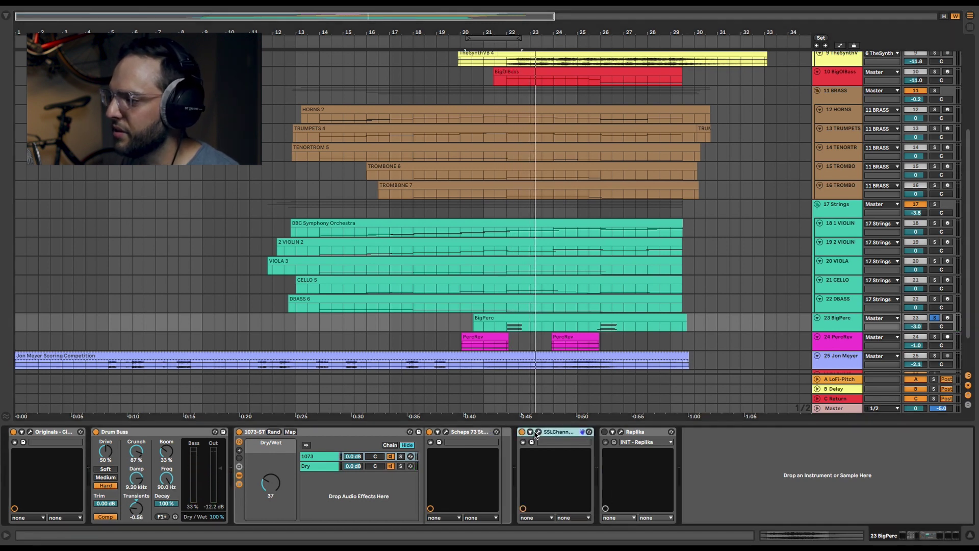
pyautogui.click(401, 98)
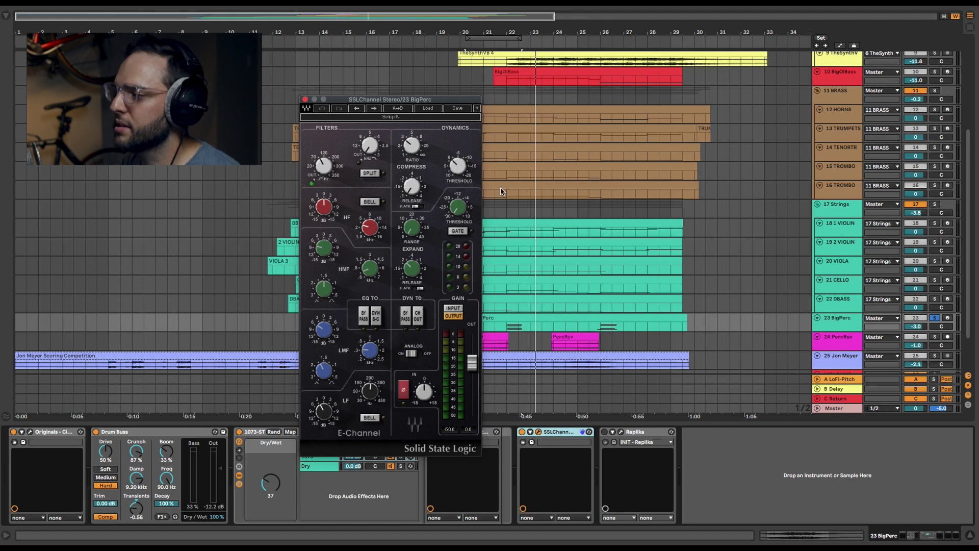
pyautogui.click(305, 100)
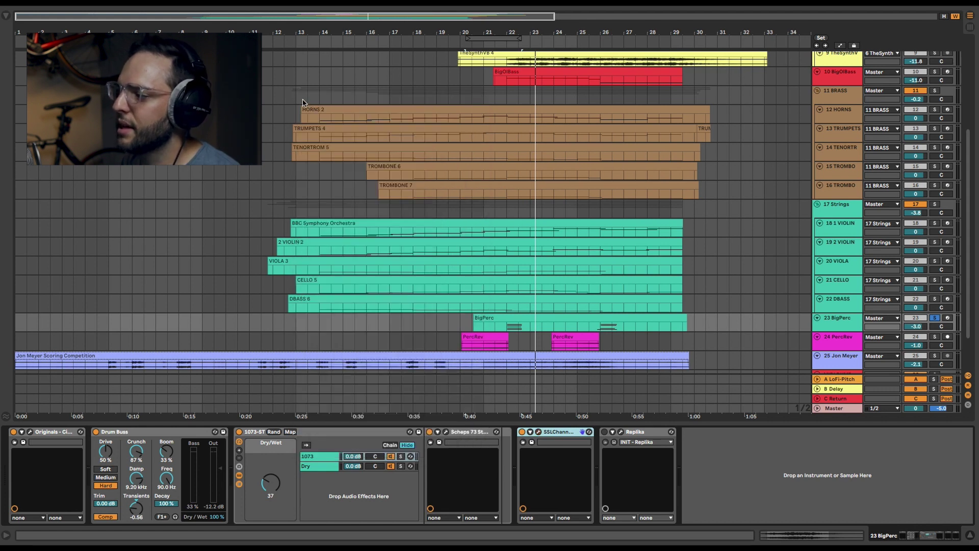
# Review Replika's Diffusion delay mode, switch the effect back on, and play BigPerc from just before bar 22 before closing the plug-in
pyautogui.click(621, 434)
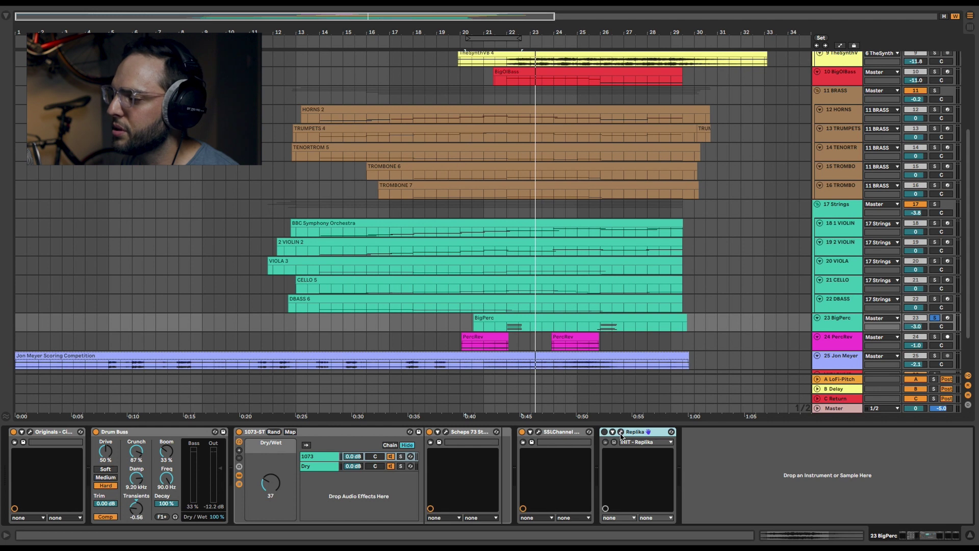
pyautogui.click(621, 433)
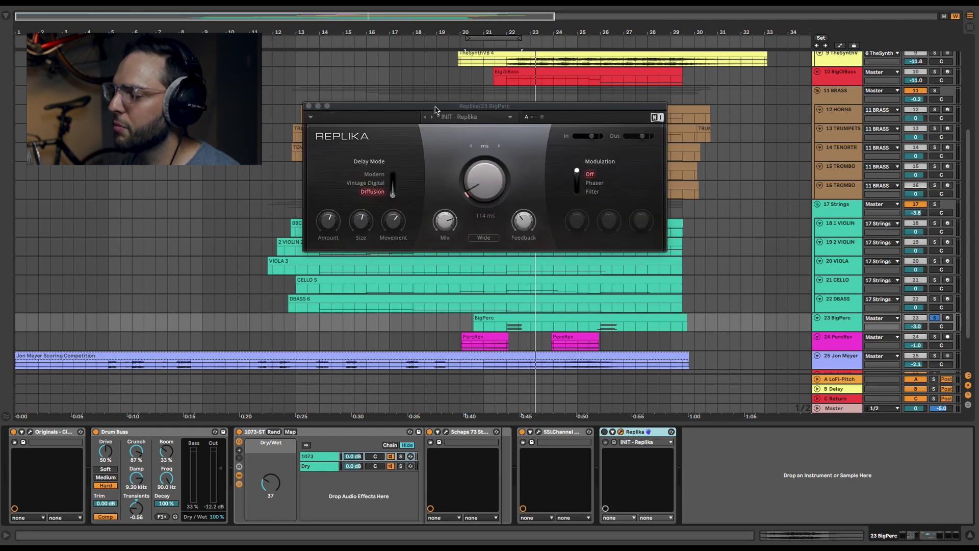
pyautogui.click(391, 197)
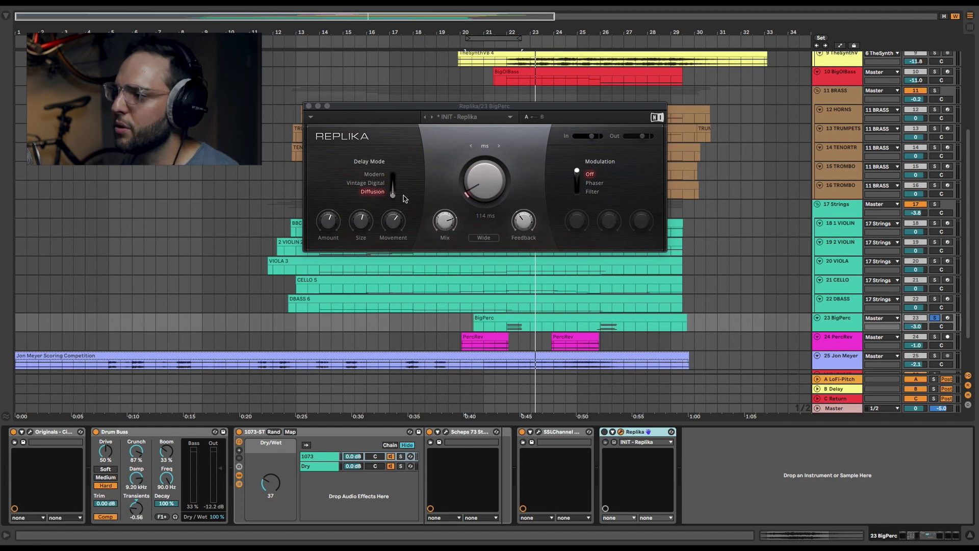
pyautogui.click(604, 433)
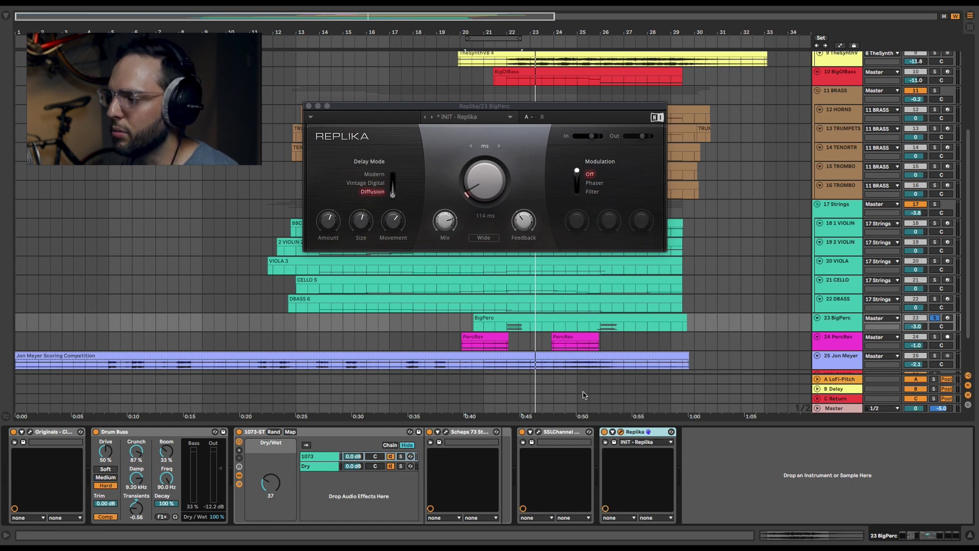
pyautogui.click(503, 46)
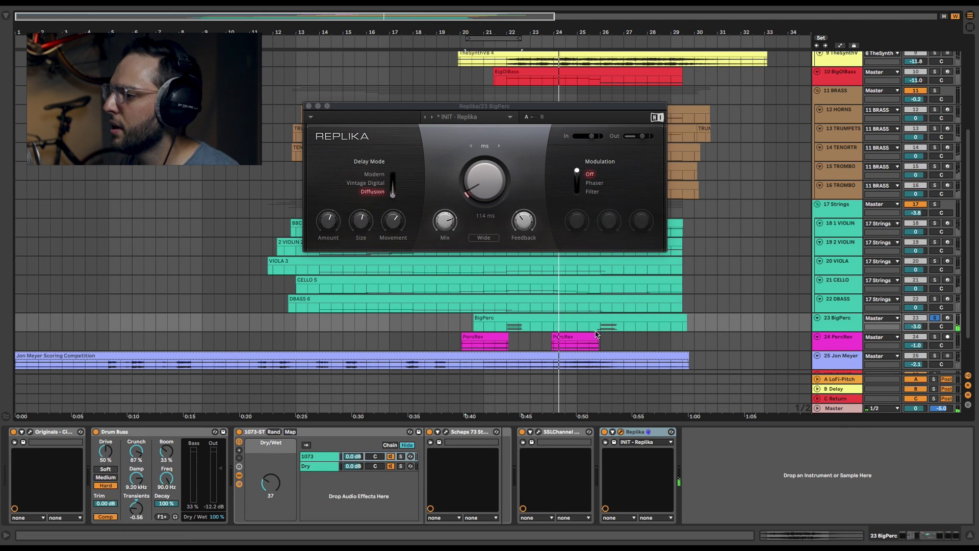
pyautogui.click(308, 106)
# Solo PercRev alongside BigPerc, play both from the first PercRev clip, and remove the solos
pyautogui.click(844, 336)
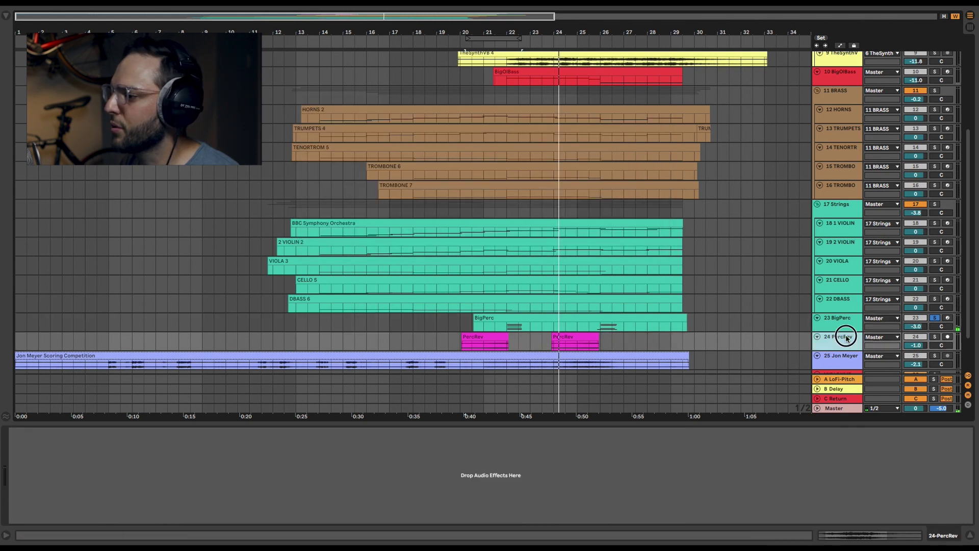
pyautogui.click(508, 342)
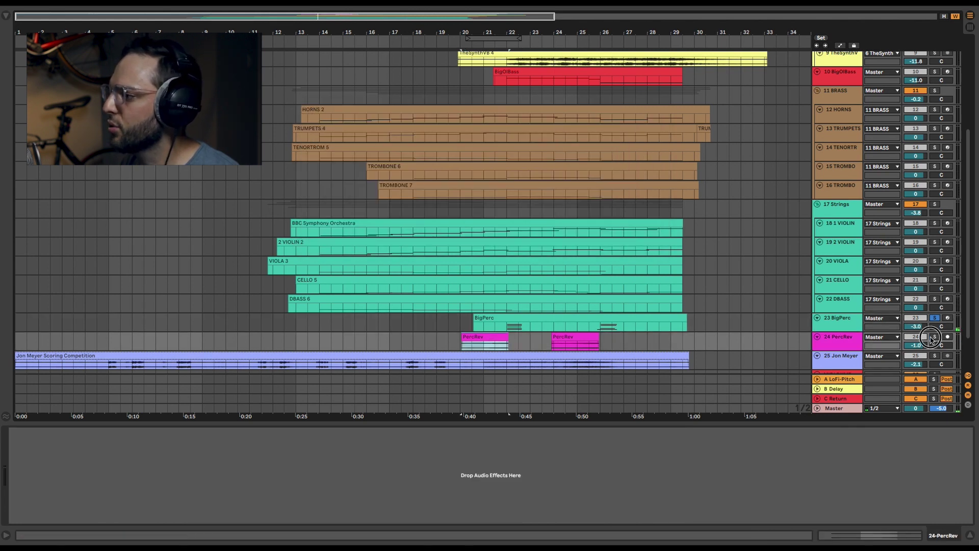
pyautogui.click(935, 337)
pyautogui.press('space')
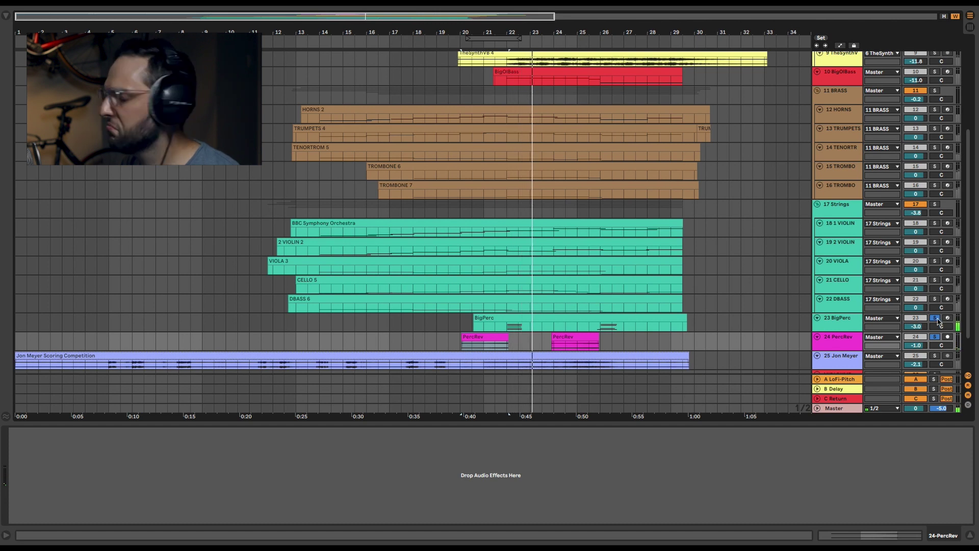
pyautogui.scroll(5, 719, 298)
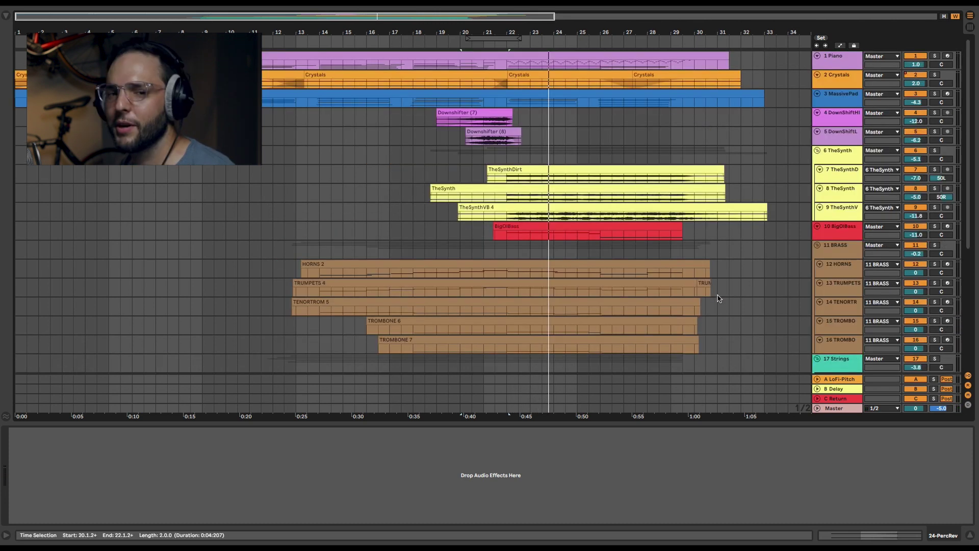